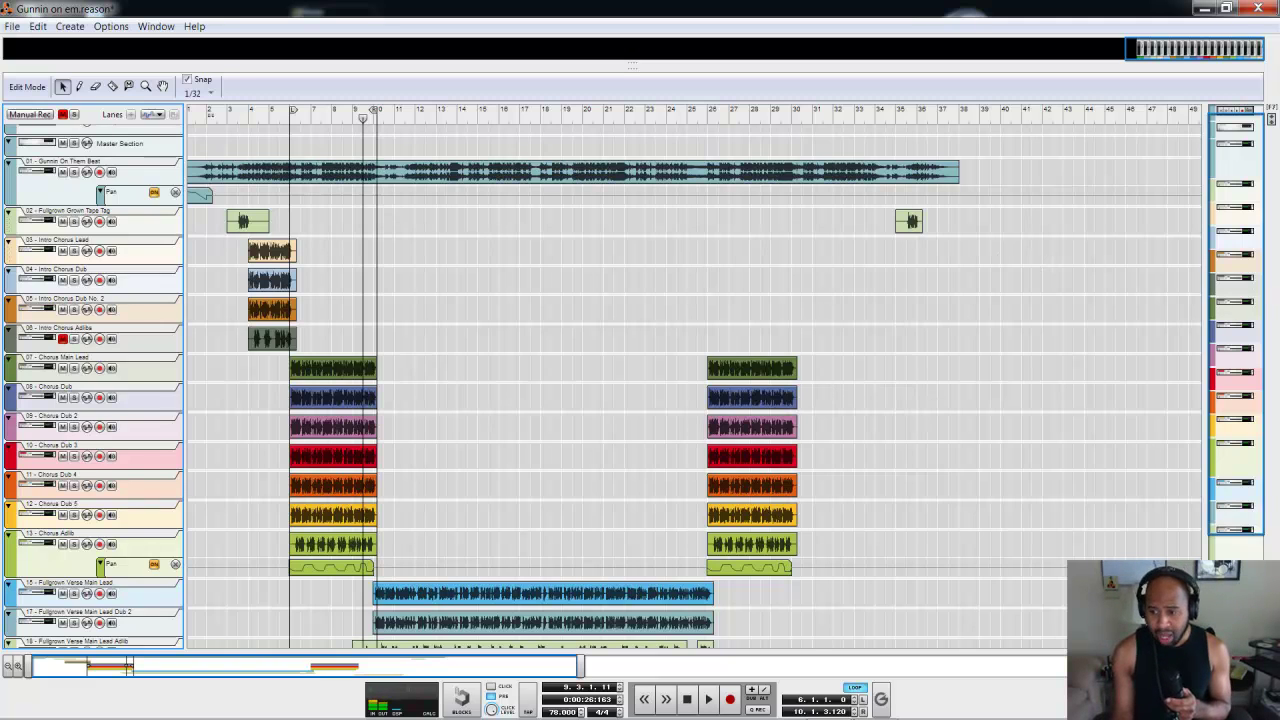
# Step: Reduce the height of the sequencer tracks so that all tracks fit in the arrangement view
pyautogui.hotkey('shift', 'g')
pyautogui.hotkey('shift', 'g')
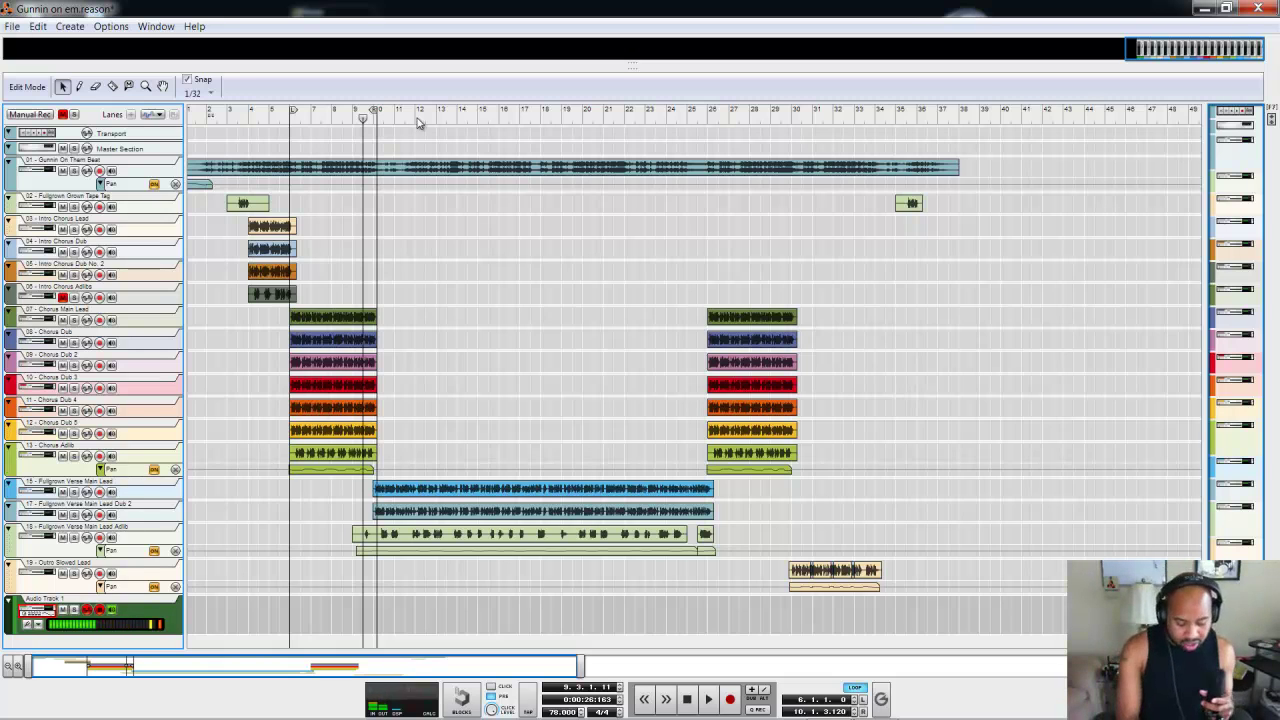
# Step: Bring up the Master Compressor in the main mixer and reset its threshold to 0.00 dB
pyautogui.press('F5')
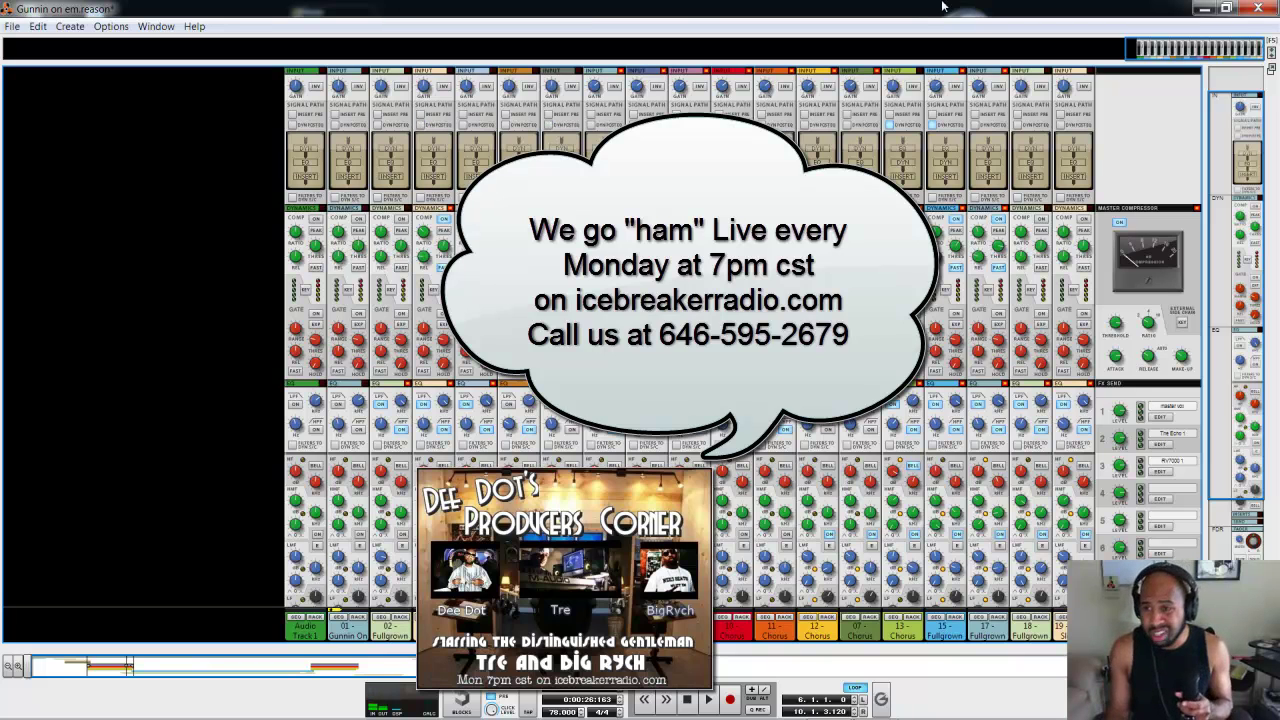
pyautogui.moveTo(1229, 213); pyautogui.dragTo(1244, 425)
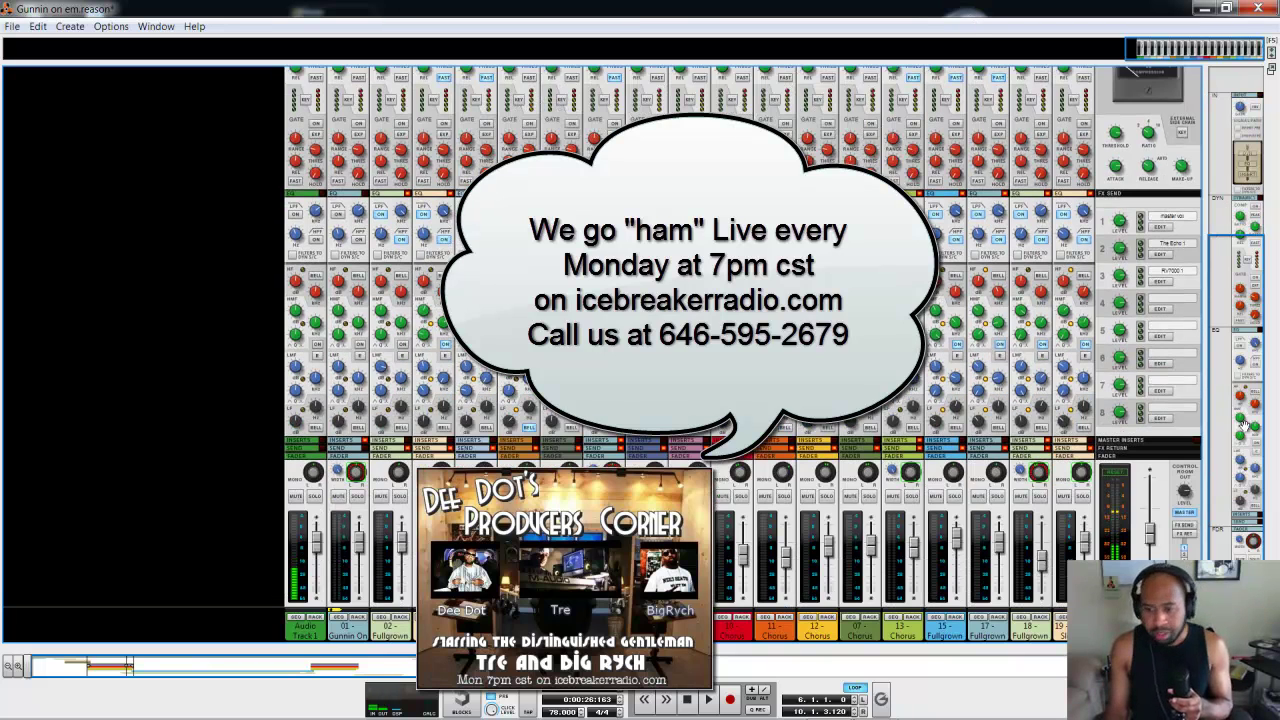
pyautogui.moveTo(1240, 346); pyautogui.dragTo(1234, 263)
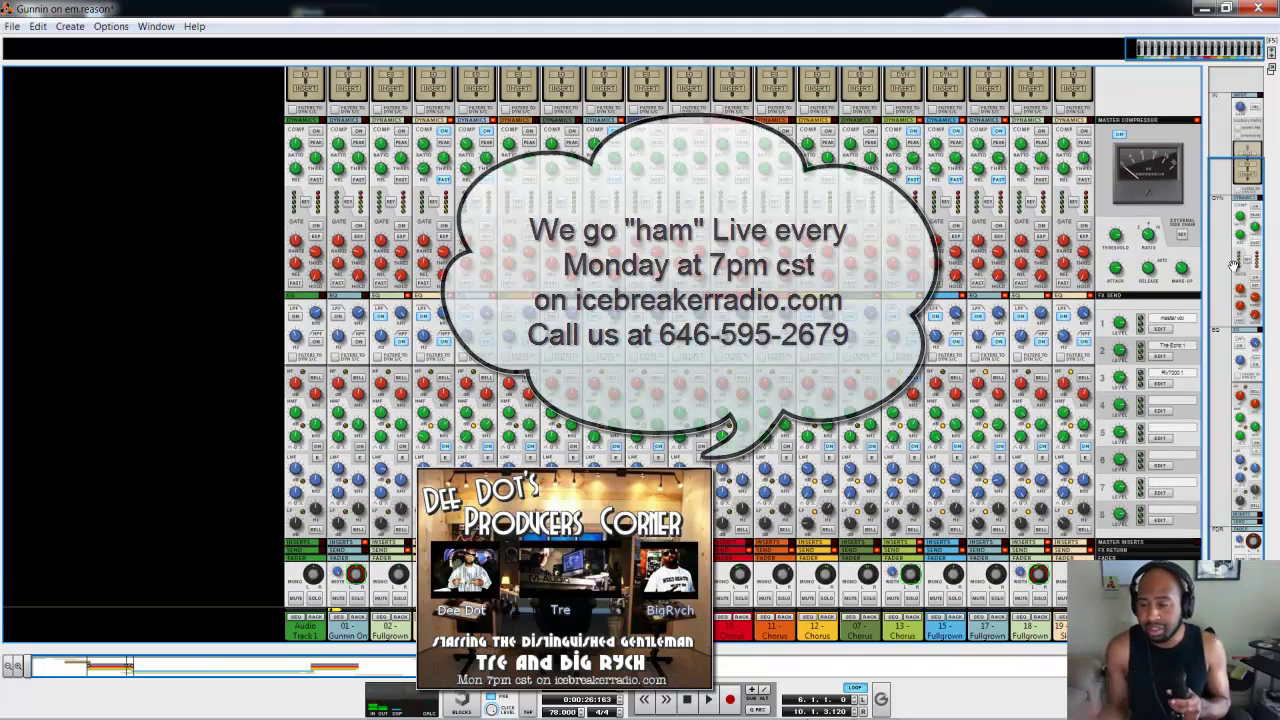
pyautogui.moveTo(1229, 212); pyautogui.dragTo(1237, 178)
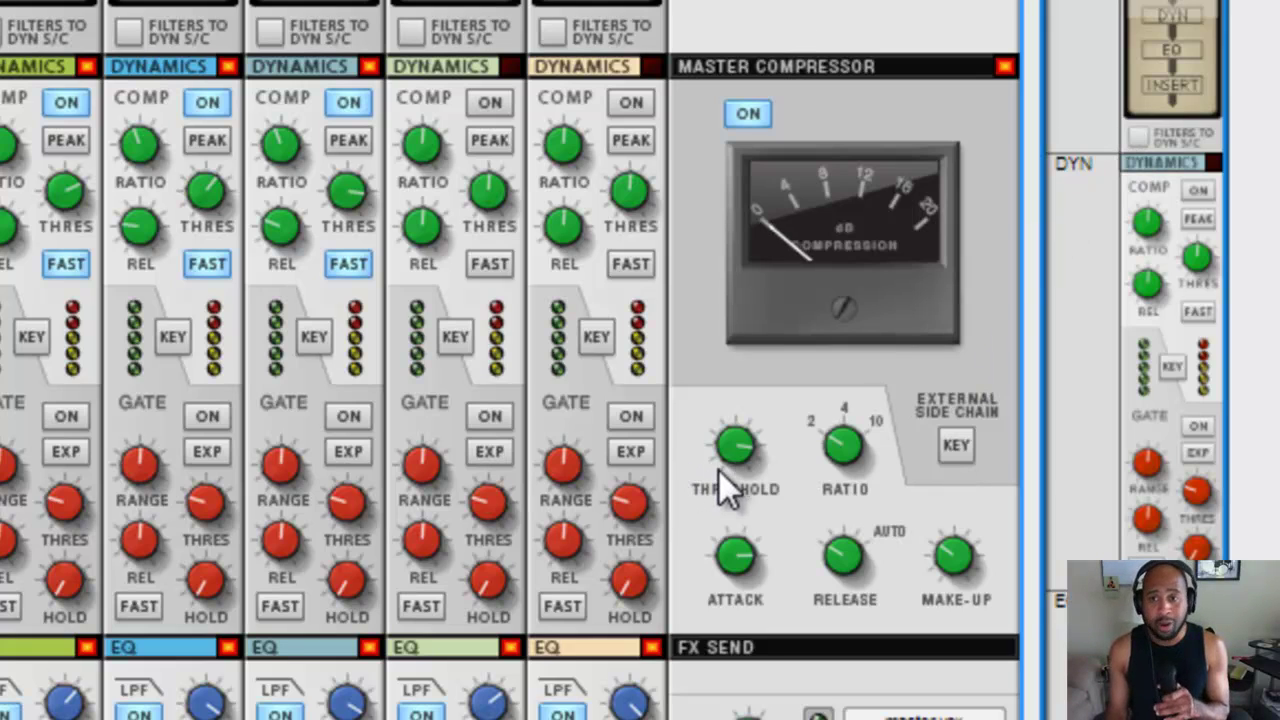
pyautogui.moveTo(712, 446)
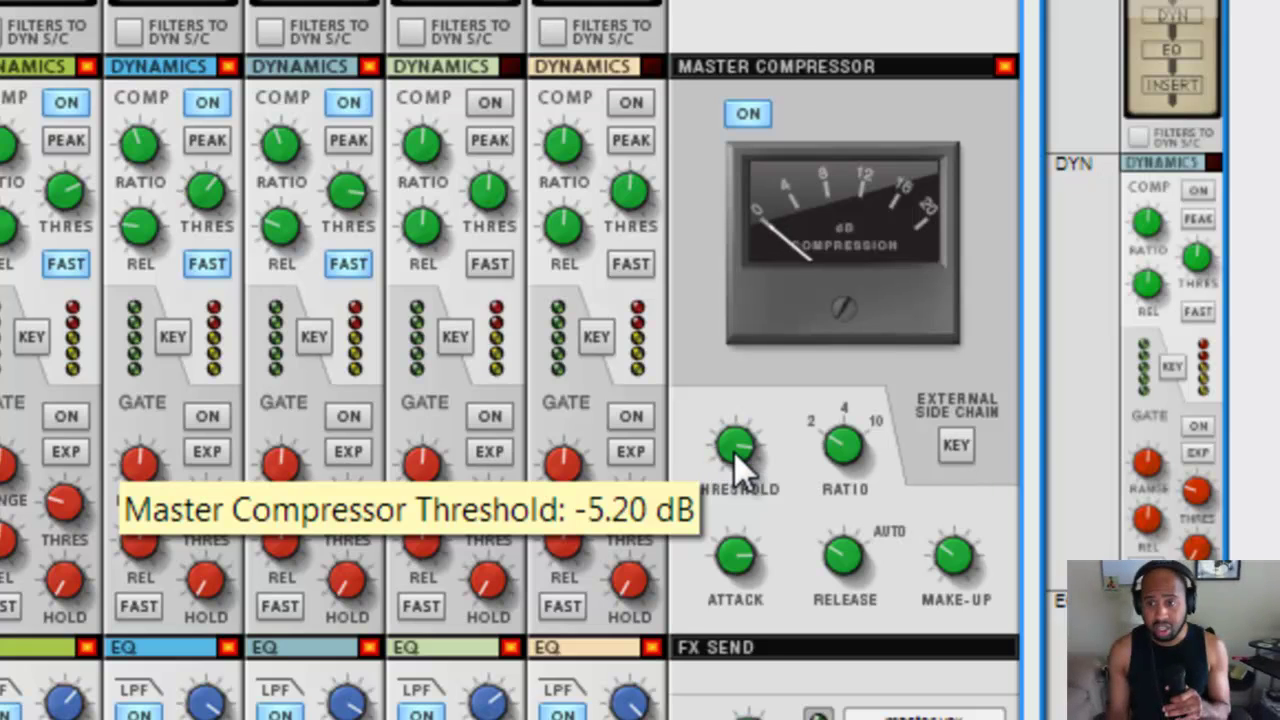
pyautogui.click(740, 451)
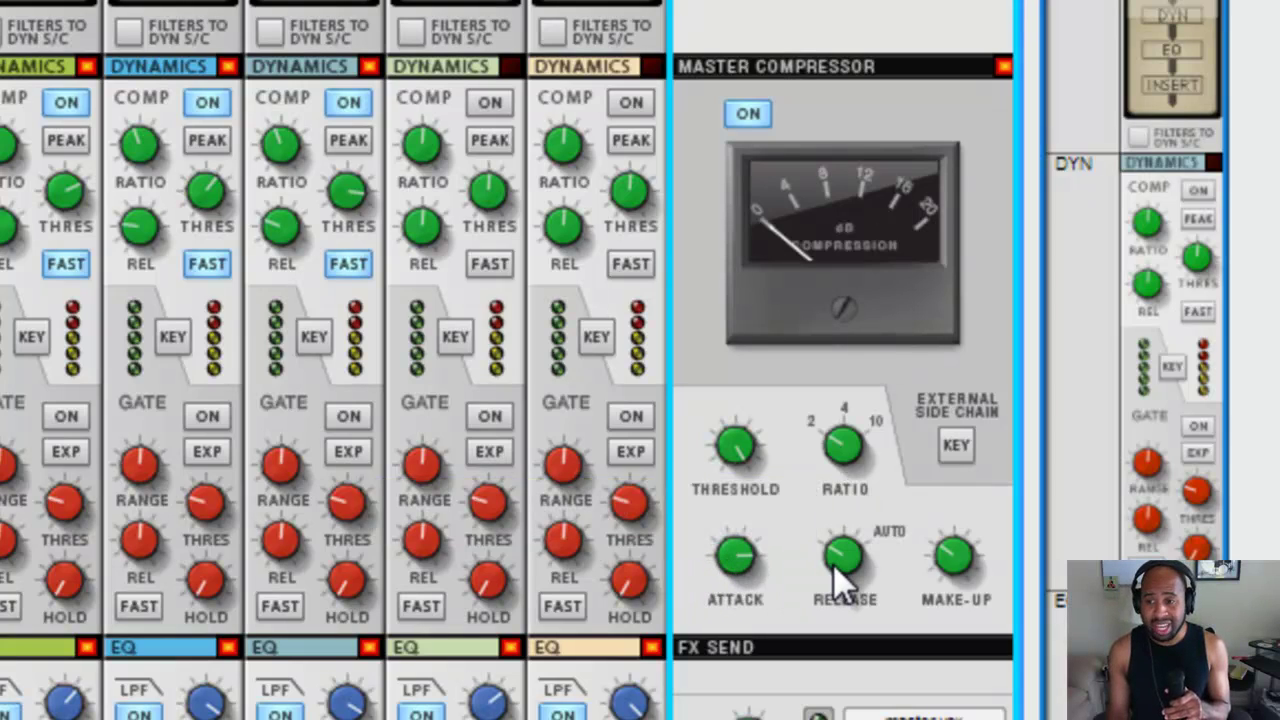
# Step: Lower the Master Compressor's make-up gain to -0.12 dB
pyautogui.moveTo(833, 564)
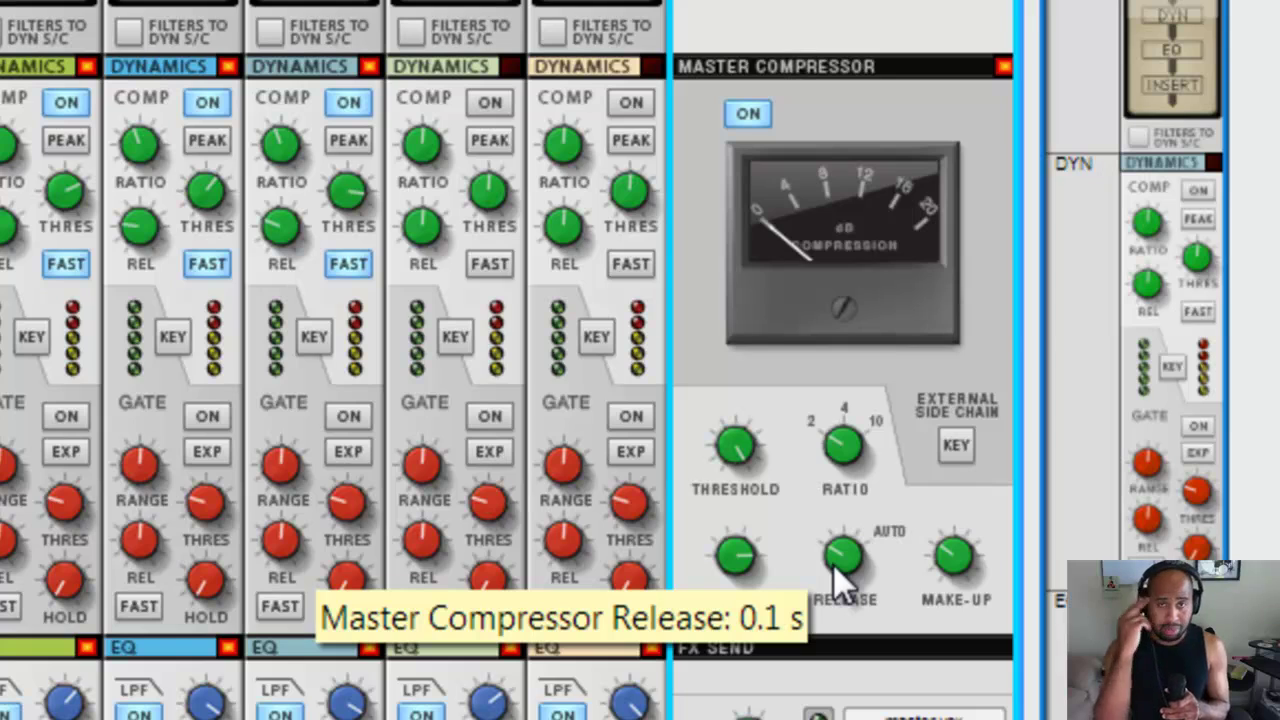
pyautogui.moveTo(981, 575)
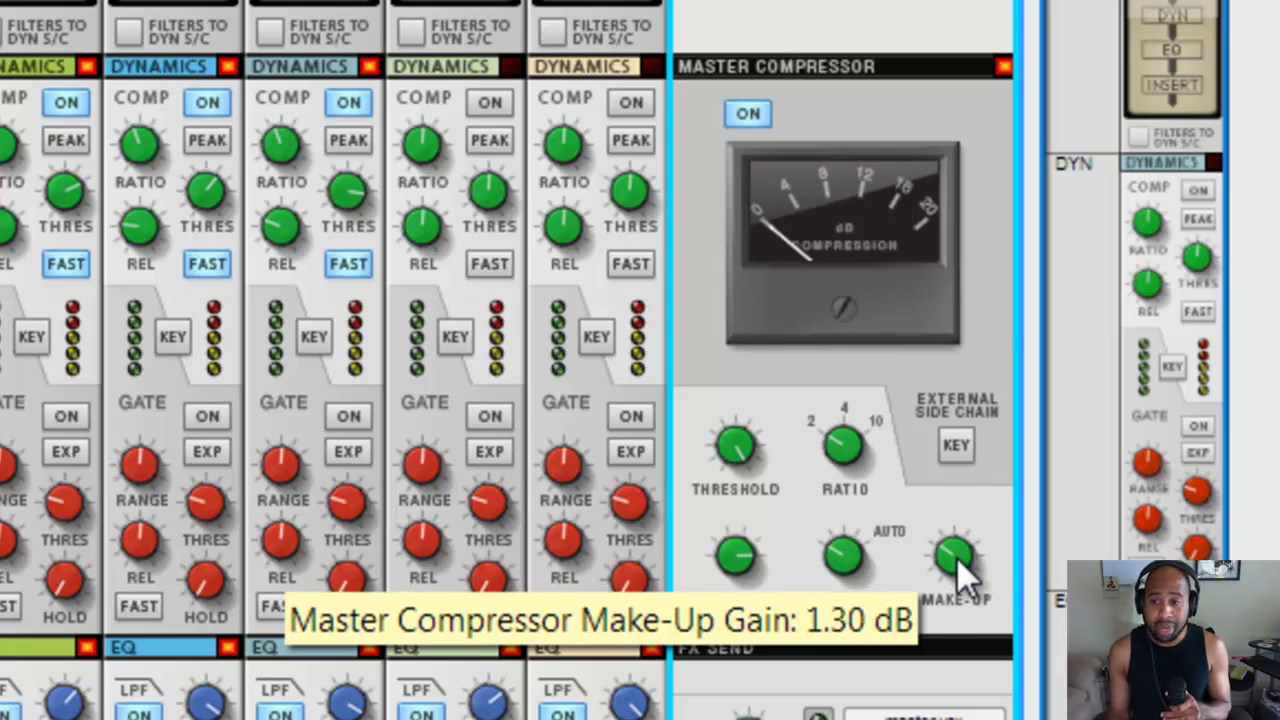
pyautogui.moveTo(956, 556); pyautogui.dragTo(952, 593)
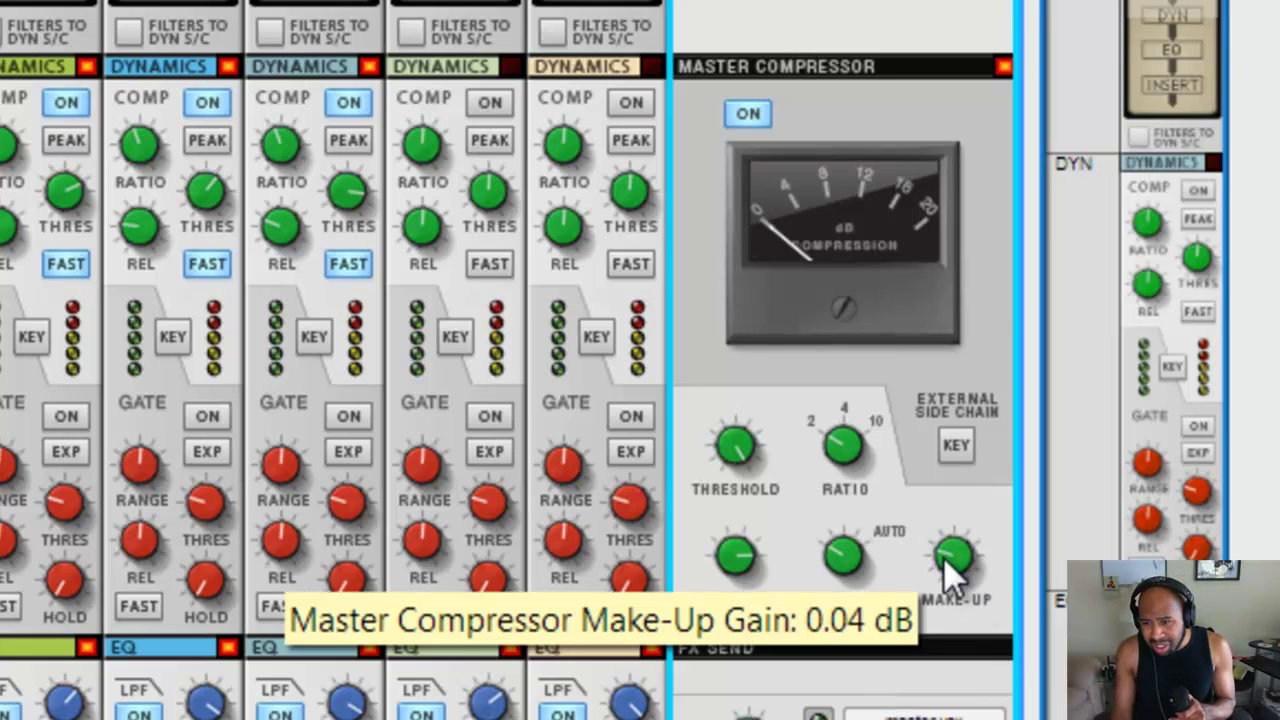
pyautogui.moveTo(943, 557); pyautogui.dragTo(943, 561)
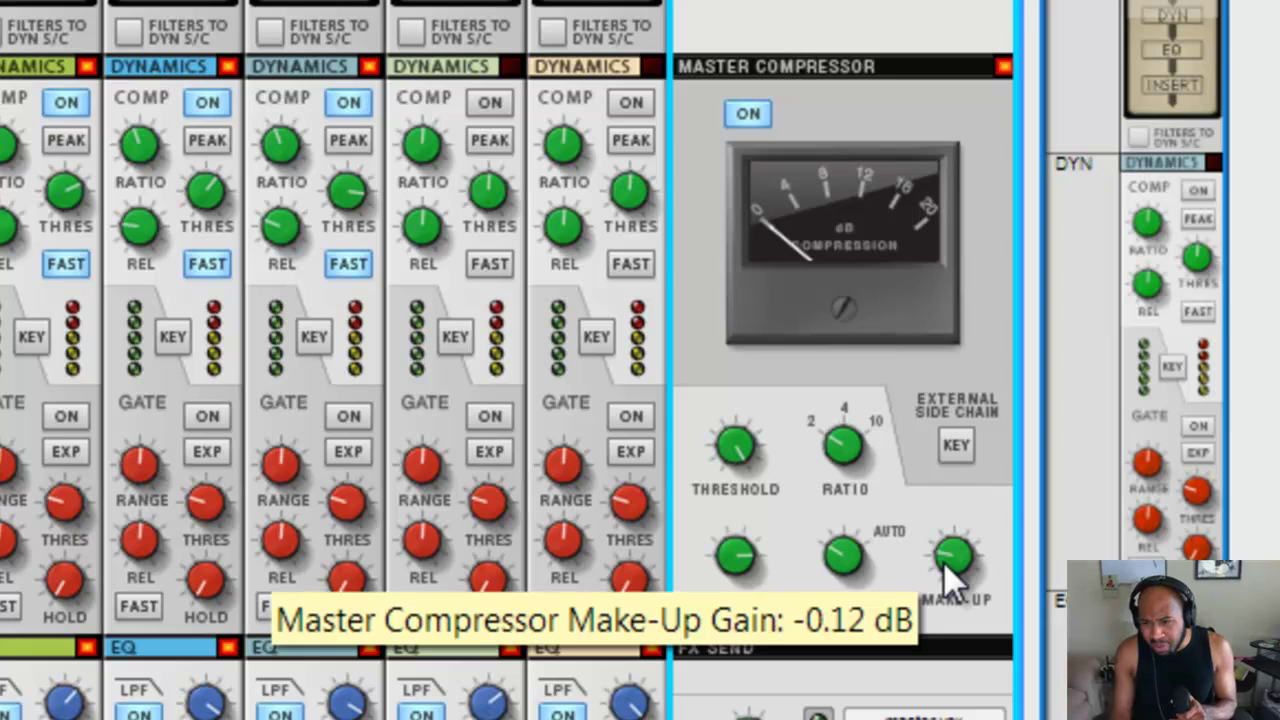
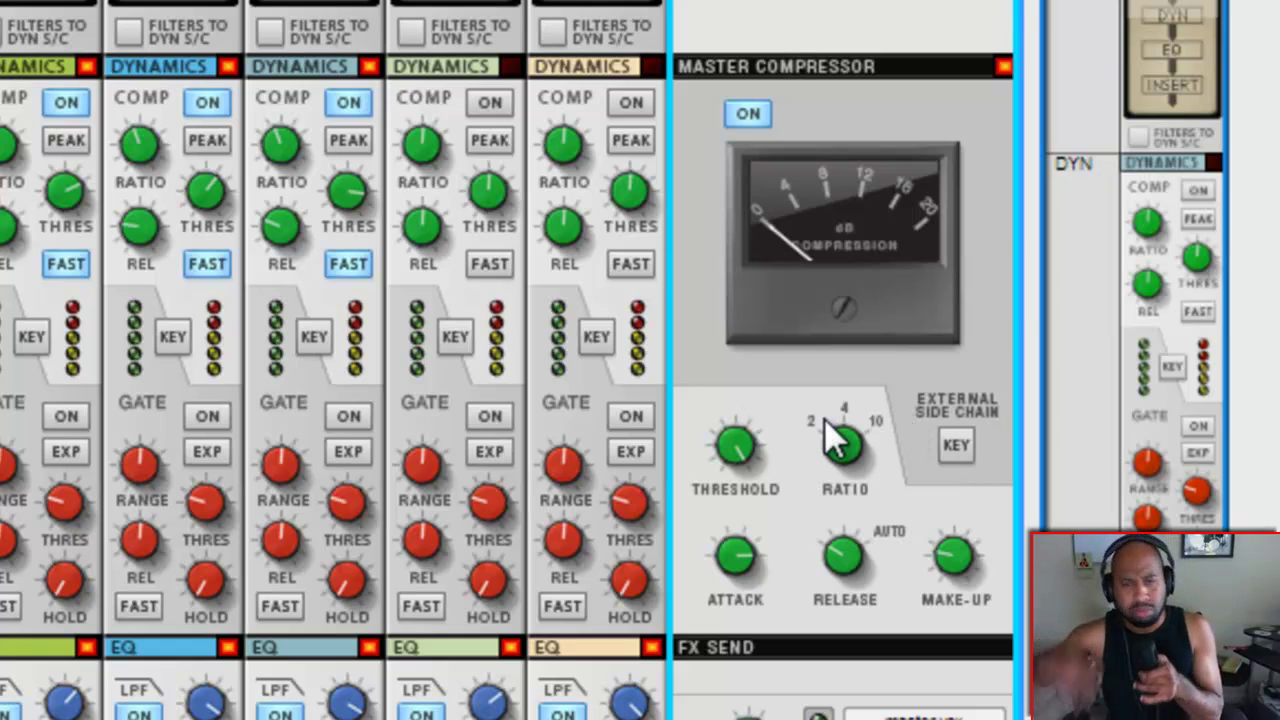
# Step: Switch the Master Compressor off and back on to show its bypass
pyautogui.moveTo(824, 420)
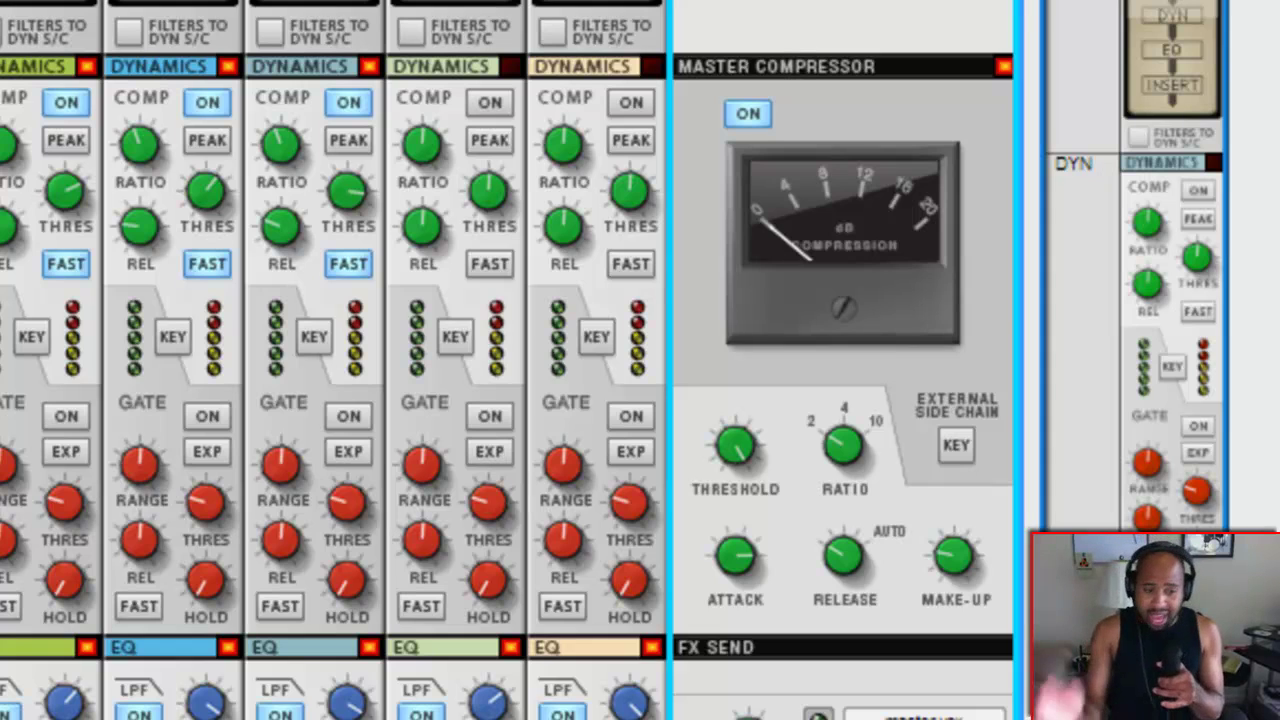
pyautogui.click(742, 108)
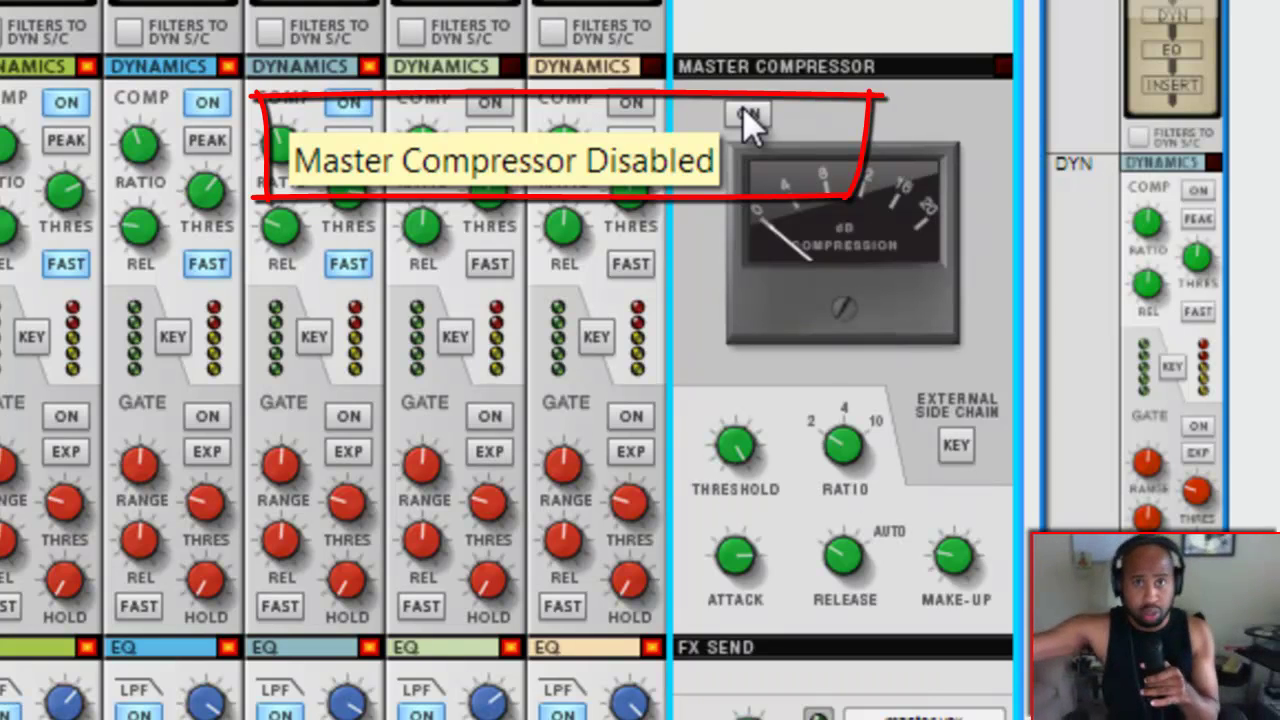
pyautogui.click(743, 108)
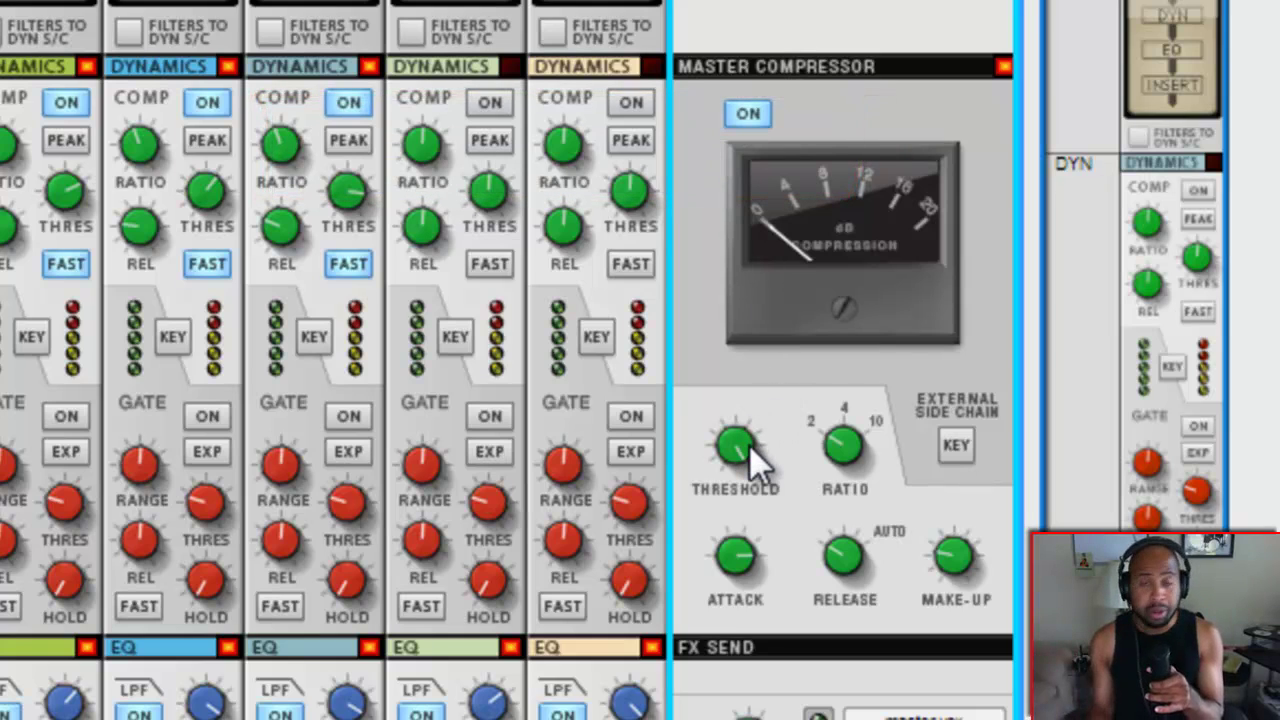
# Step: Gradually lower the Master Compressor's threshold to -10.63 dB while watching the compression meter
pyautogui.moveTo(749, 445)
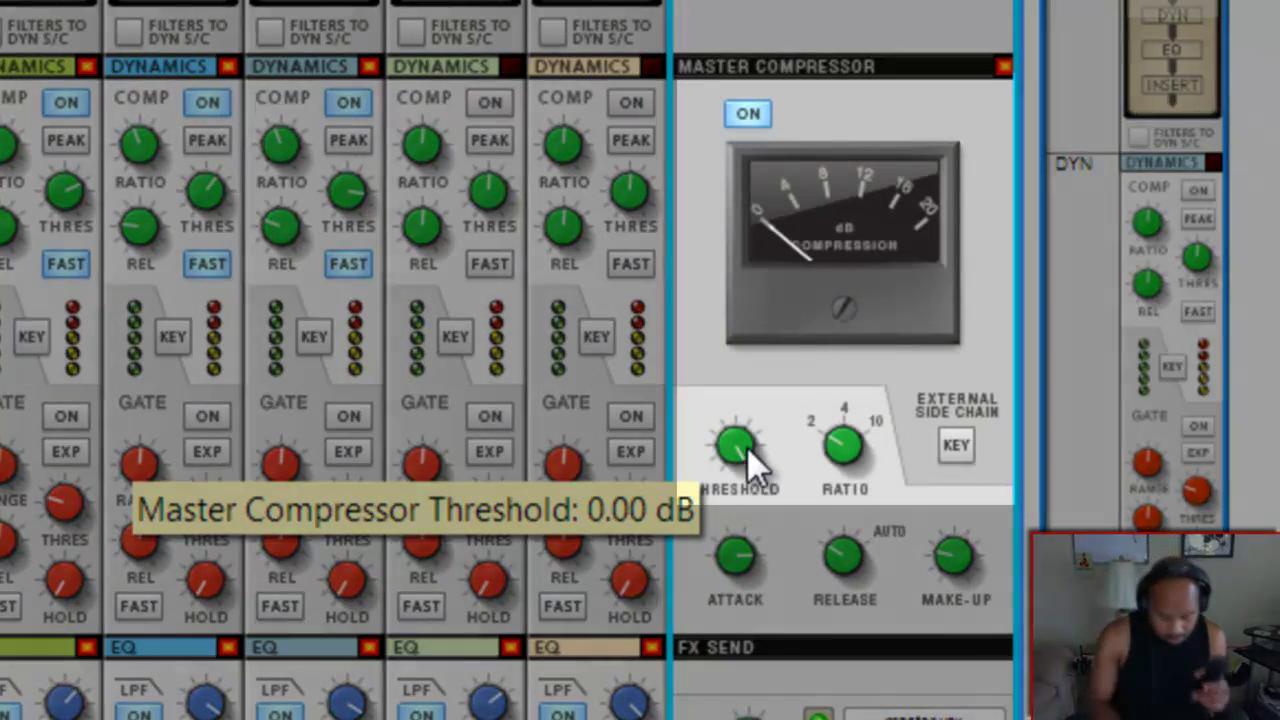
pyautogui.moveTo(747, 447); pyautogui.dragTo(740, 446)
pyautogui.scroll(-3, 745, 462)
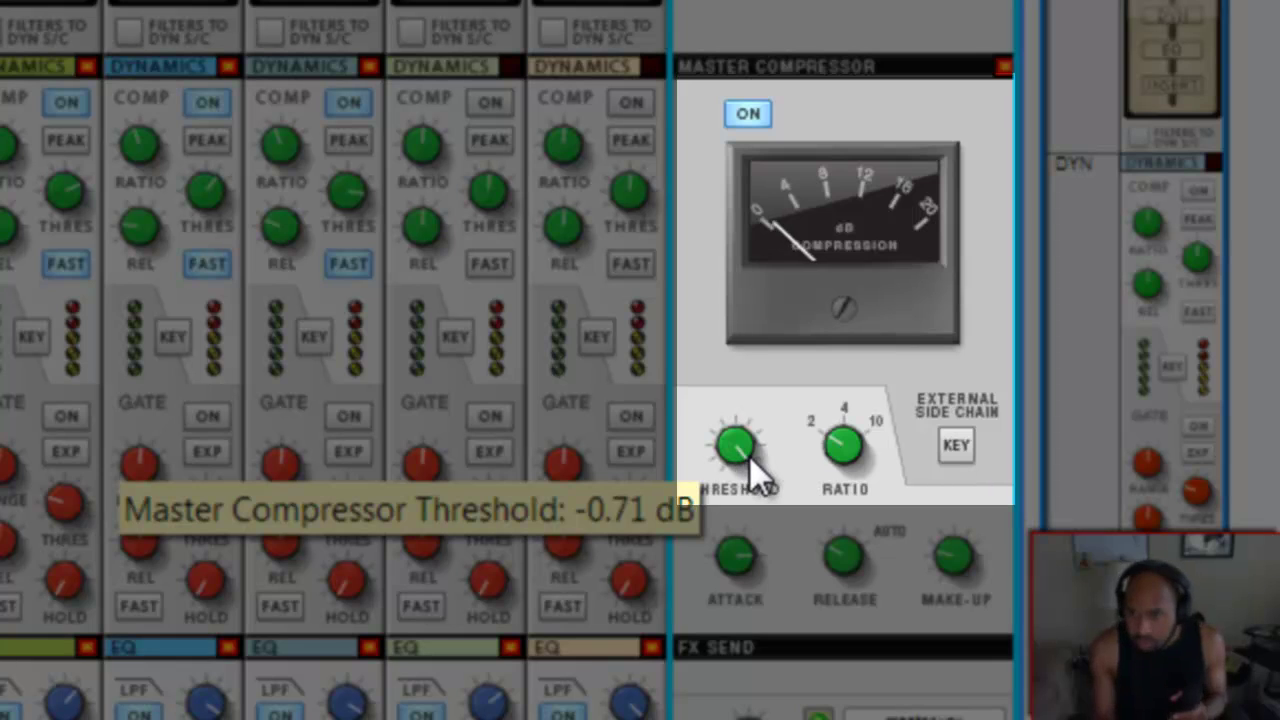
pyautogui.scroll(-9, 755, 475)
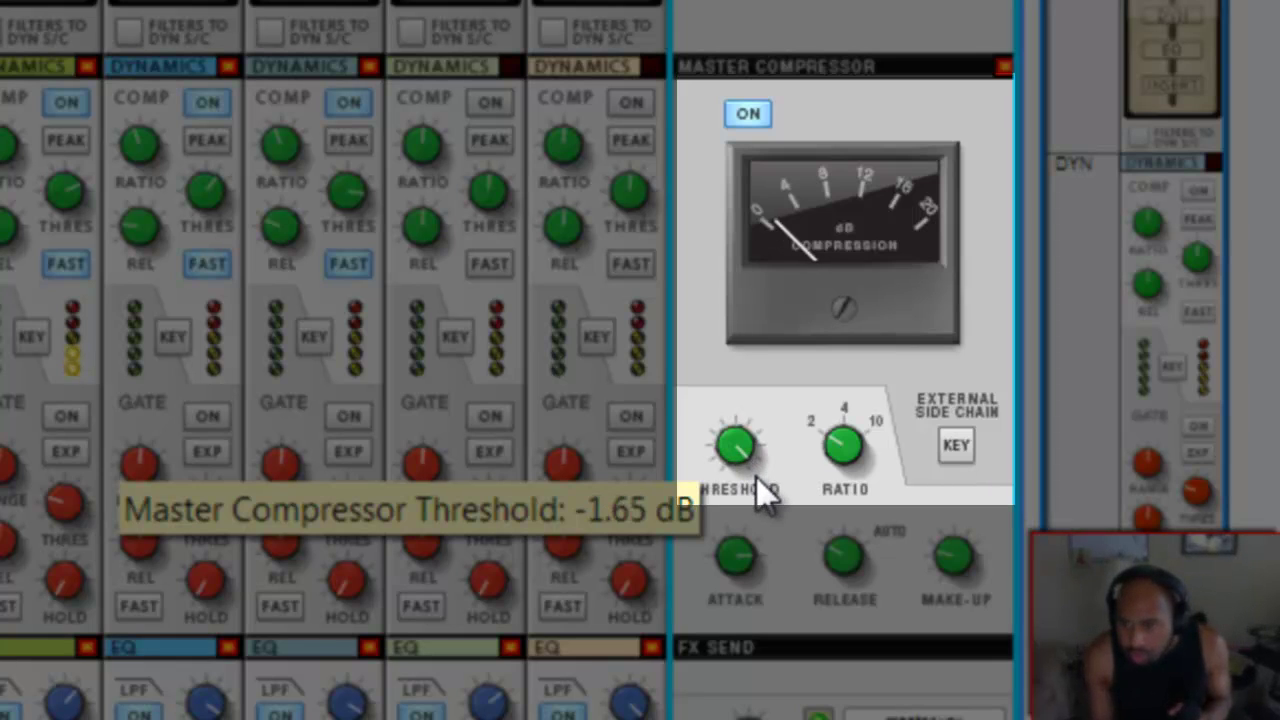
pyautogui.moveTo(763, 516); pyautogui.dragTo(784, 655)
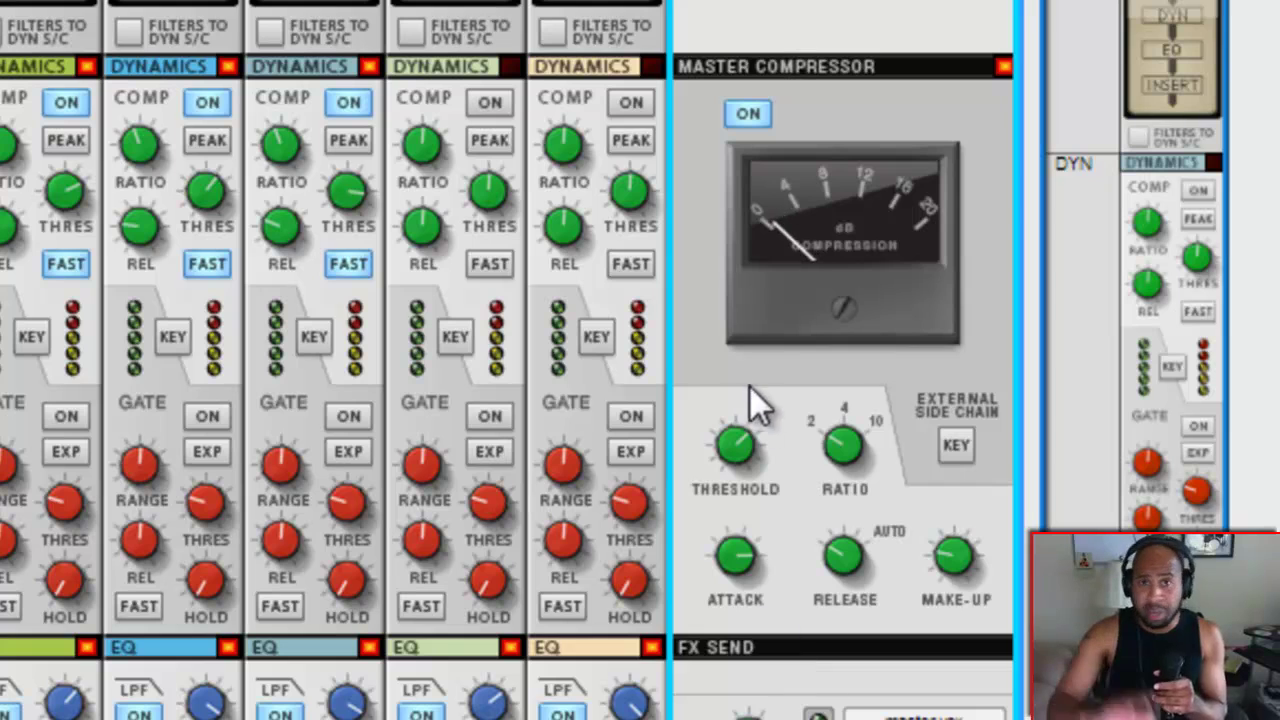
# Step: Raise the Master Compressor's threshold until only light compression is applied to the mix
pyautogui.moveTo(718, 449)
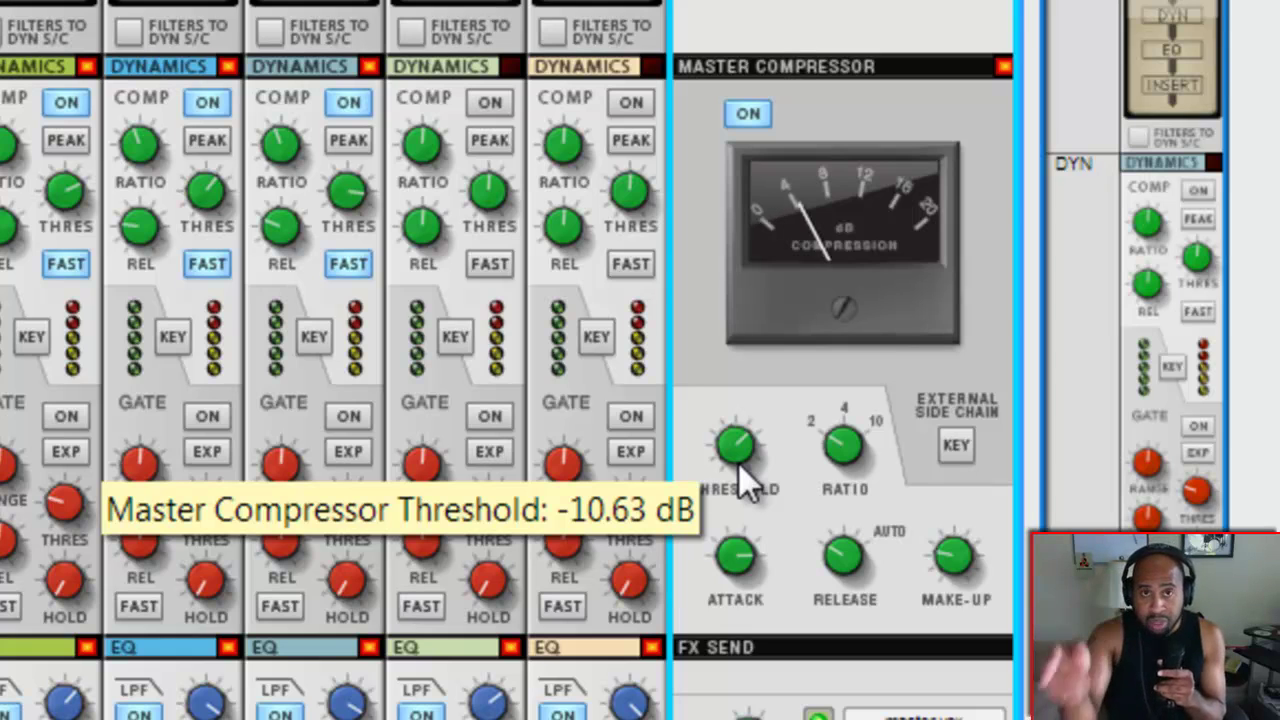
pyautogui.moveTo(738, 460); pyautogui.dragTo(749, 363)
pyautogui.scroll(3, 744, 428)
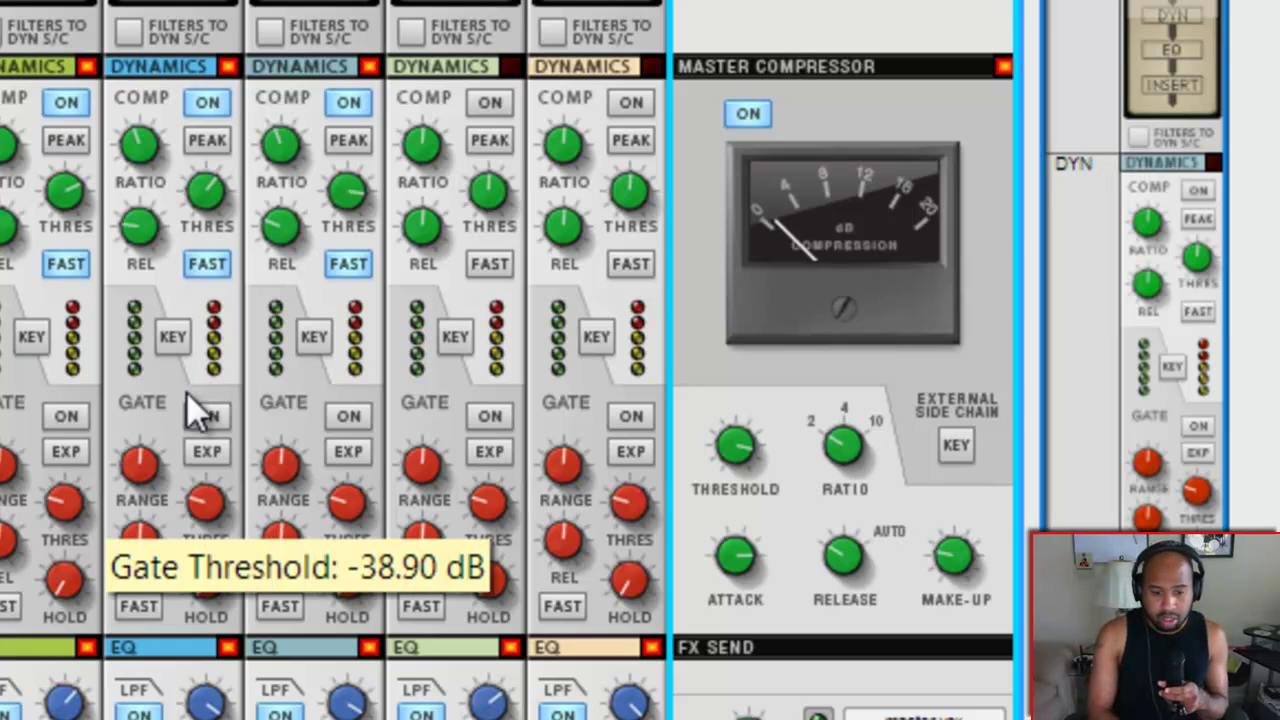
# Step: Compare the mix with the Master Compressor bypassed and enabled several times, leaving it enabled
pyautogui.click(762, 109)
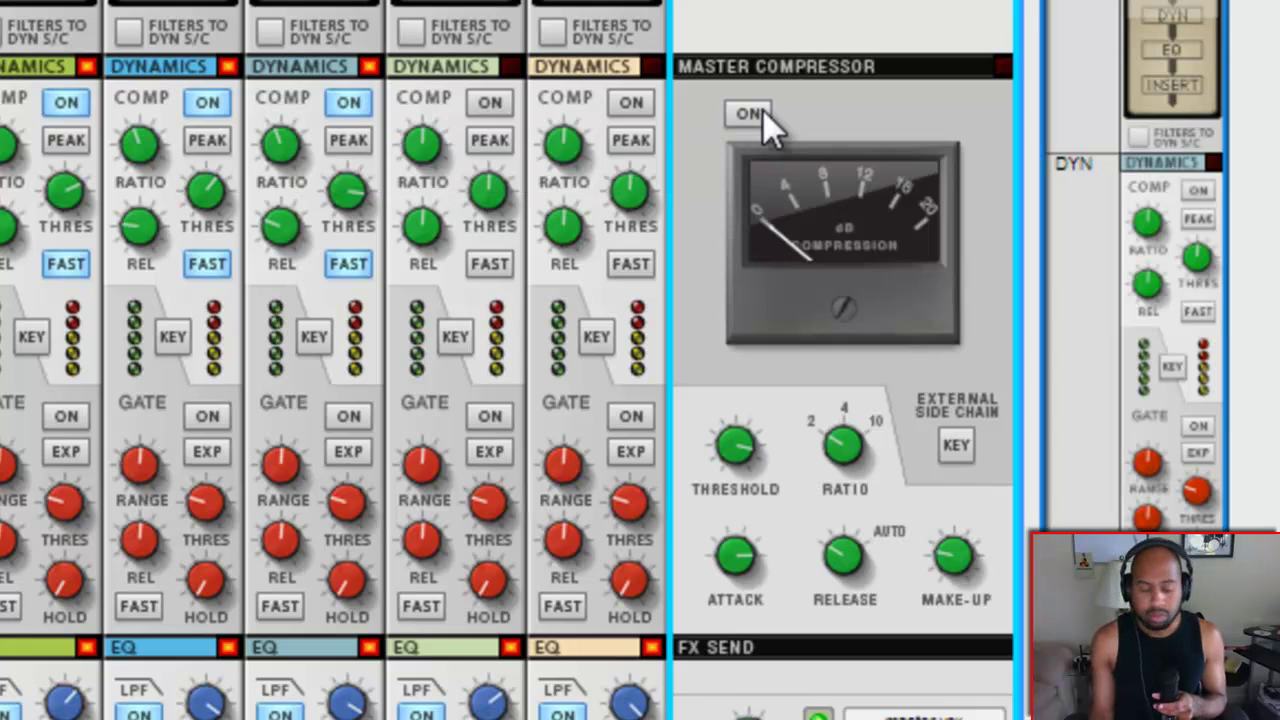
pyautogui.click(762, 109)
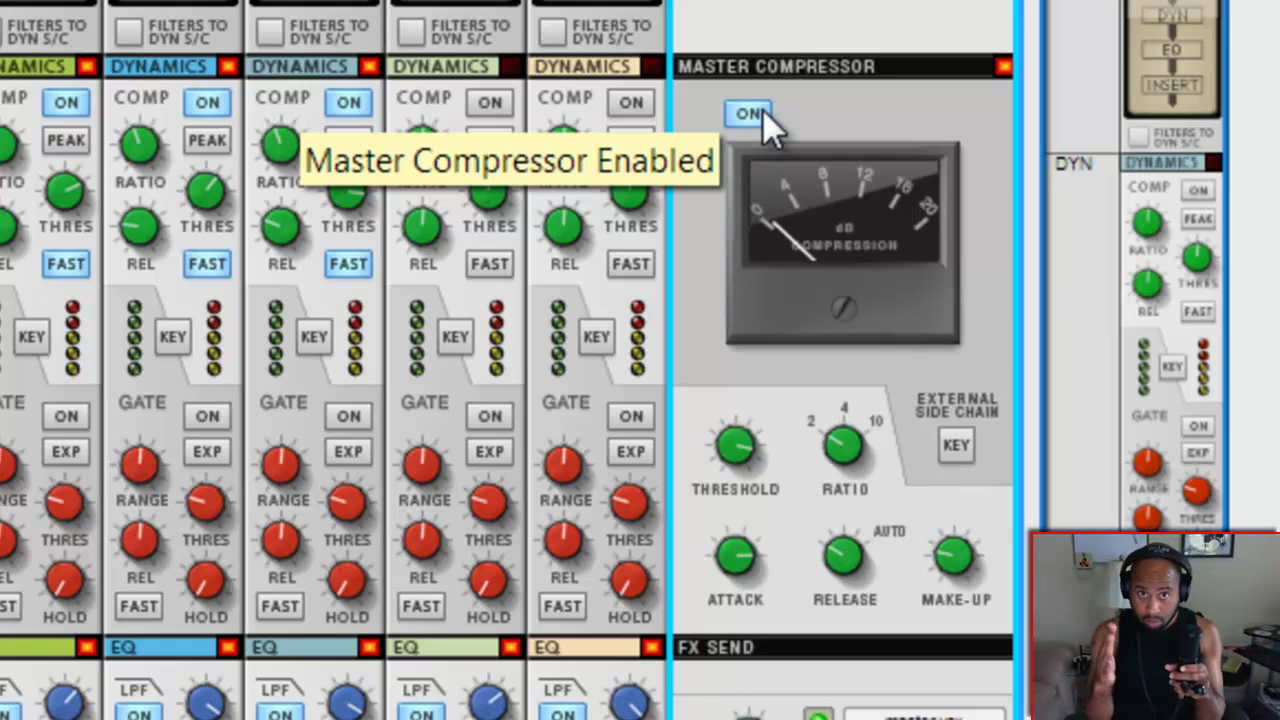
pyautogui.click(762, 109)
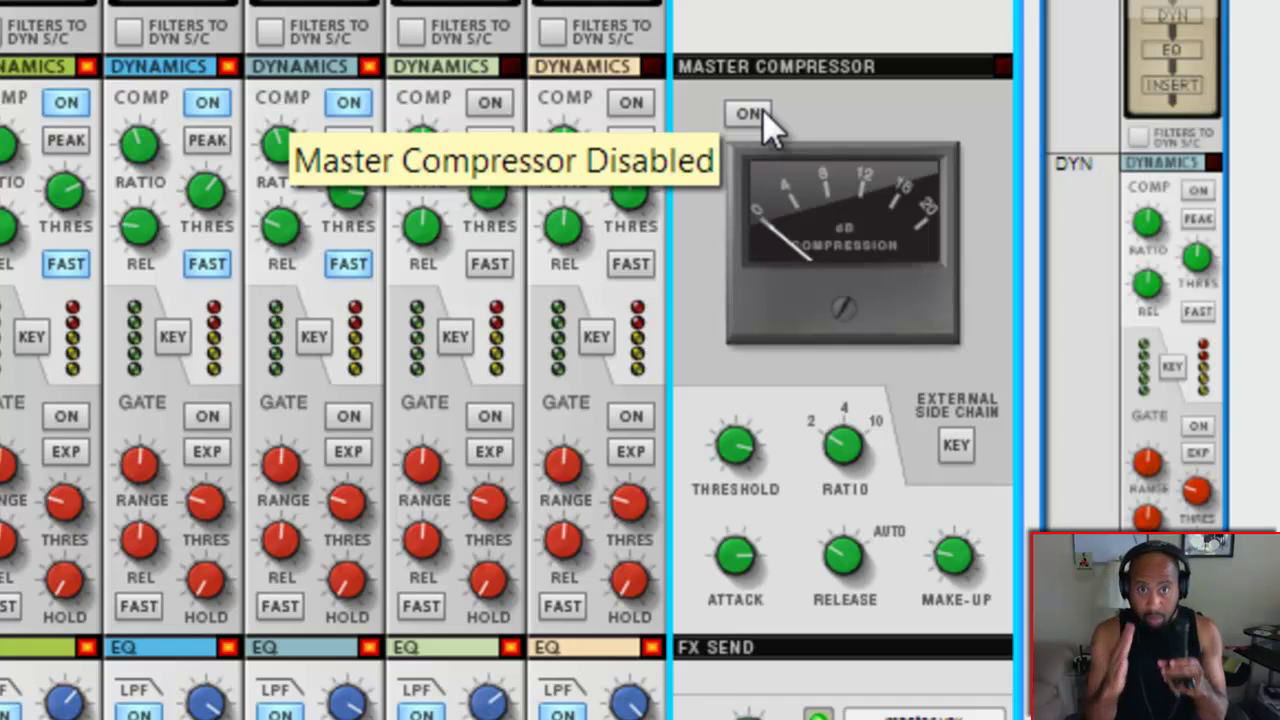
pyautogui.click(762, 109)
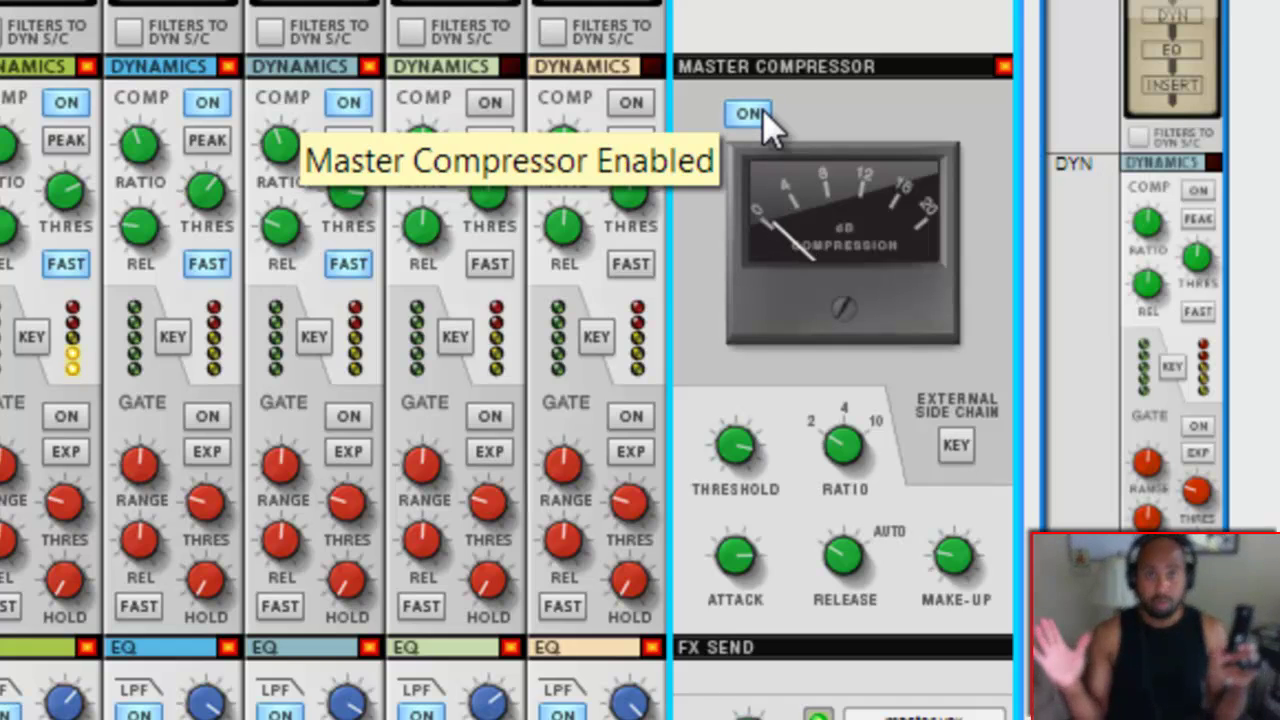
pyautogui.click(762, 109)
pyautogui.click(761, 110)
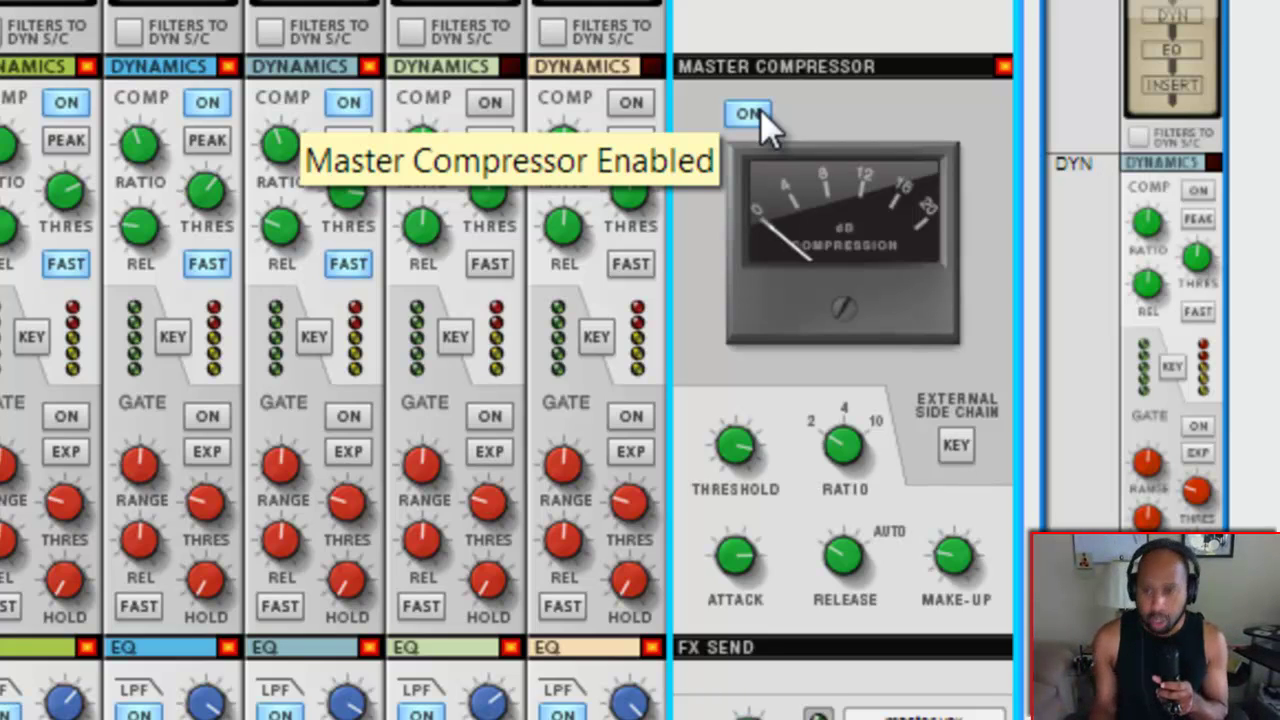
pyautogui.click(750, 113)
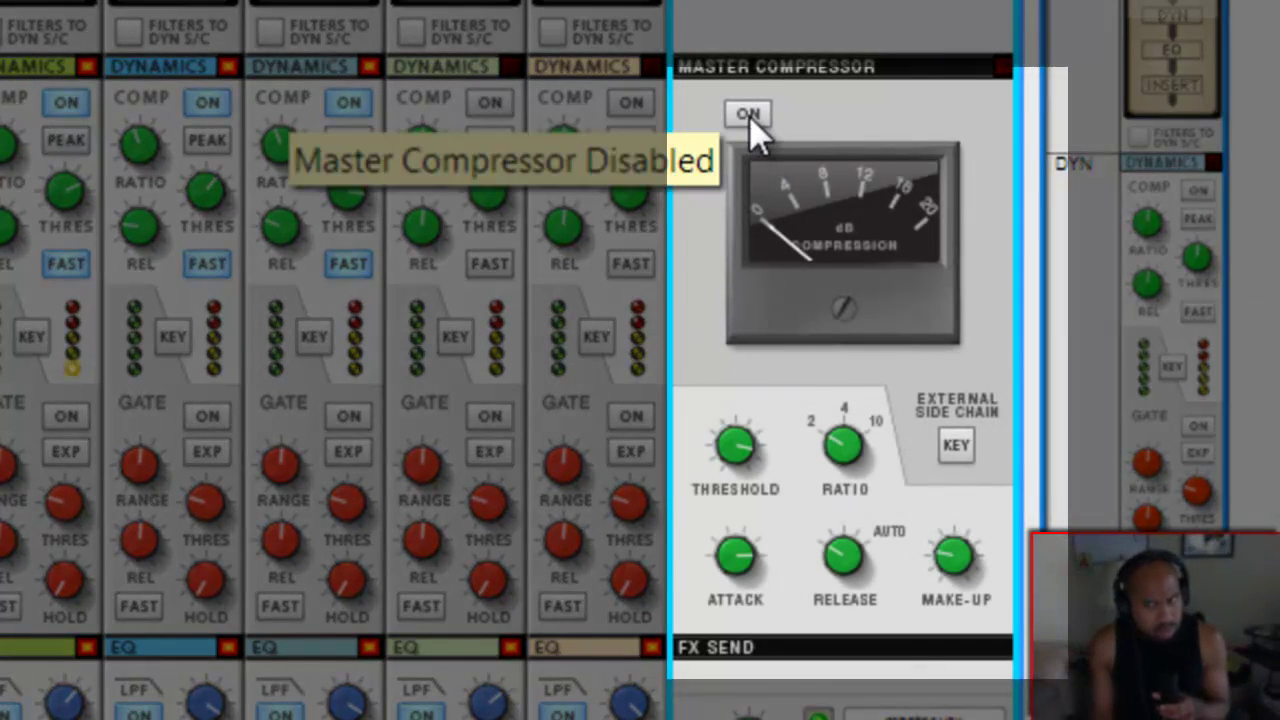
pyautogui.click(749, 115)
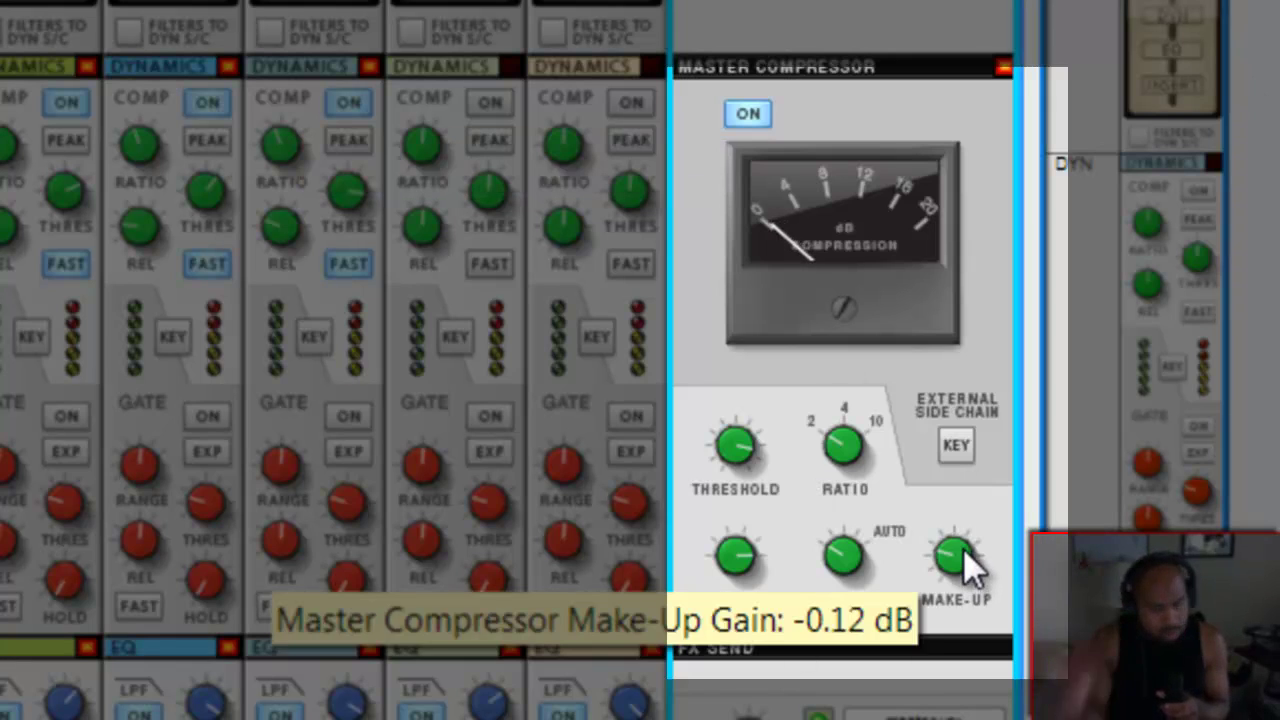
# Step: Raise the Master Compressor's make-up gain to 1.77 dB and compare the level against the bypassed signal
pyautogui.moveTo(963, 548); pyautogui.dragTo(963, 500)
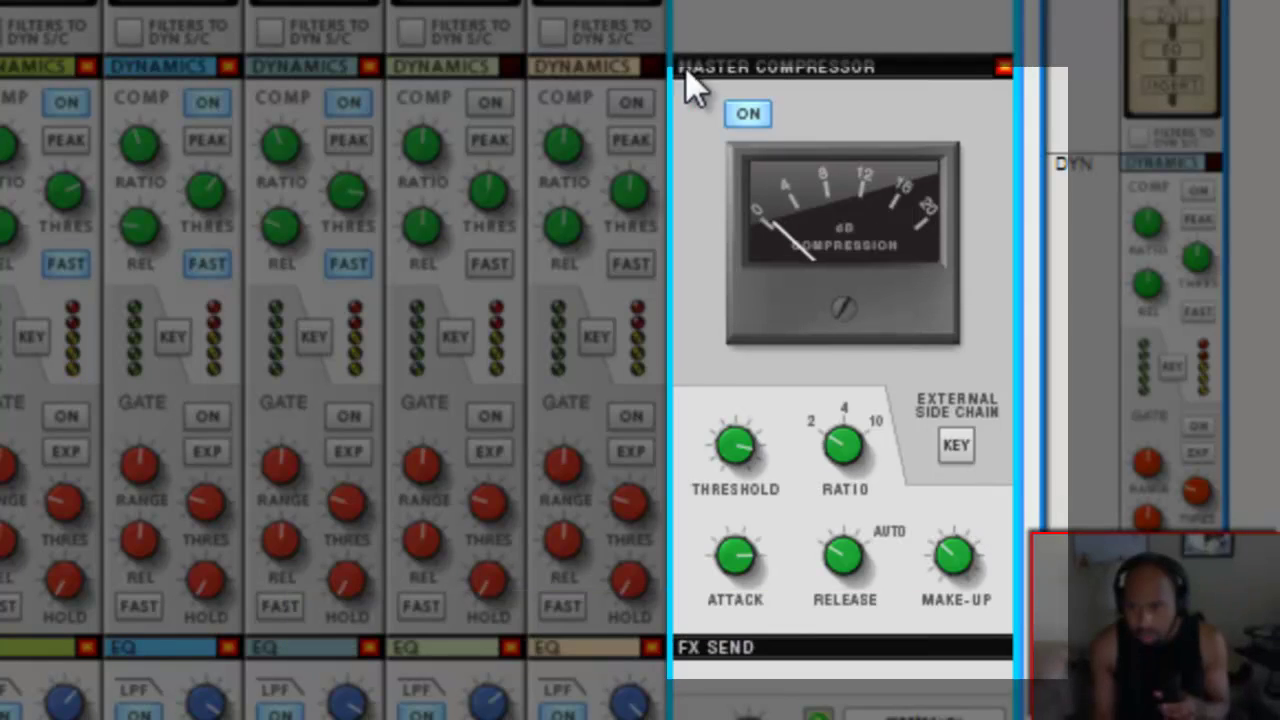
pyautogui.click(745, 114)
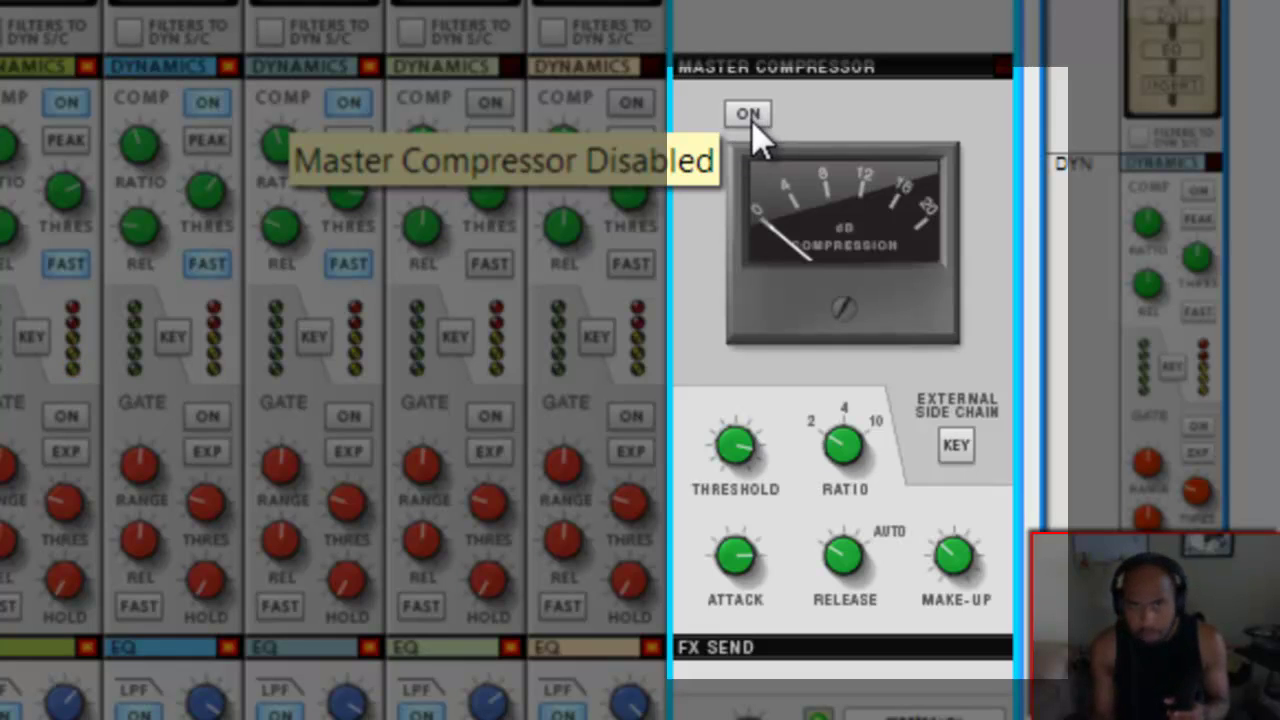
pyautogui.click(751, 120)
pyautogui.click(751, 121)
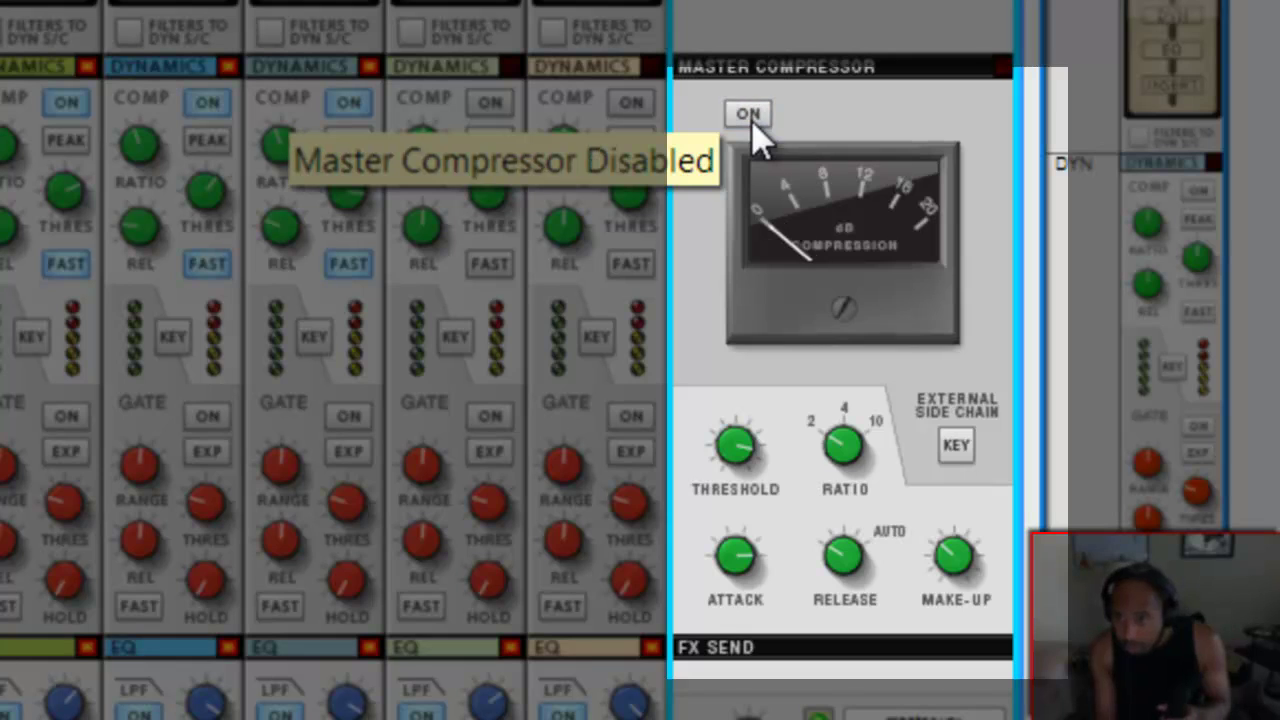
pyautogui.click(751, 121)
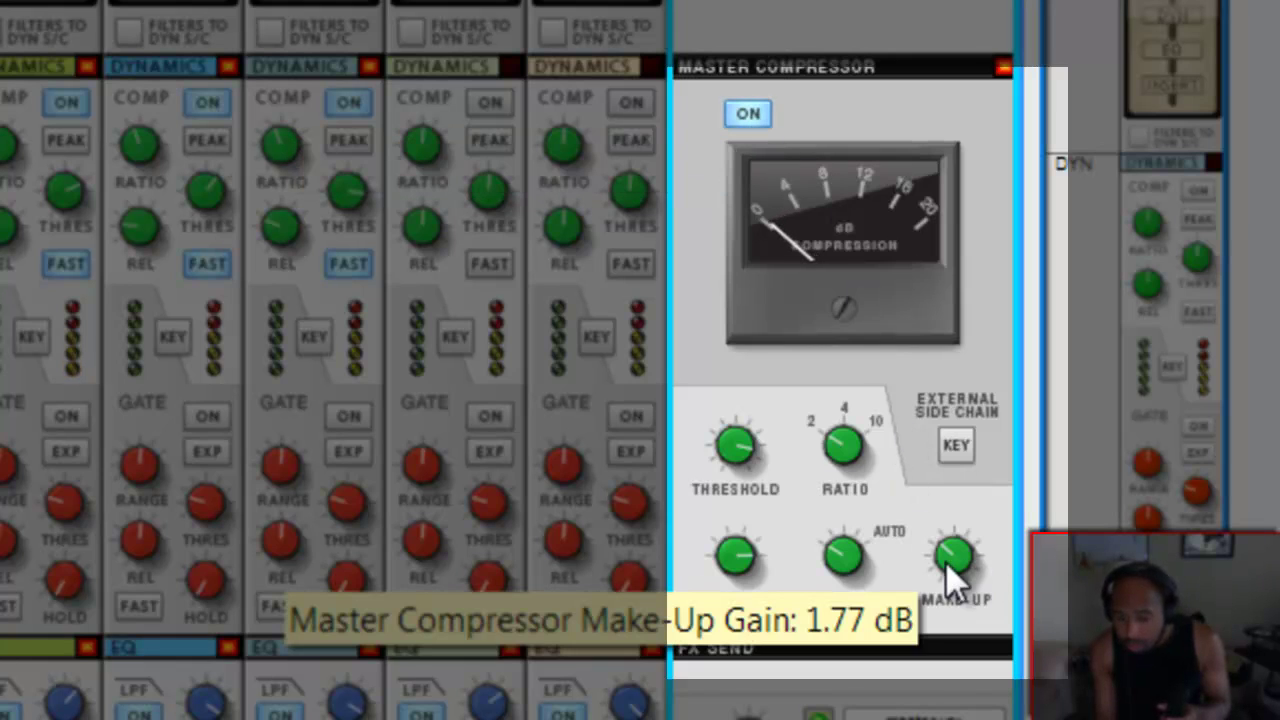
# Step: Fine-tune the make-up gain to 1.61 dB and recheck it against bypass repeatedly, leaving the Master Compressor enabled
pyautogui.moveTo(945, 561); pyautogui.dragTo(950, 568)
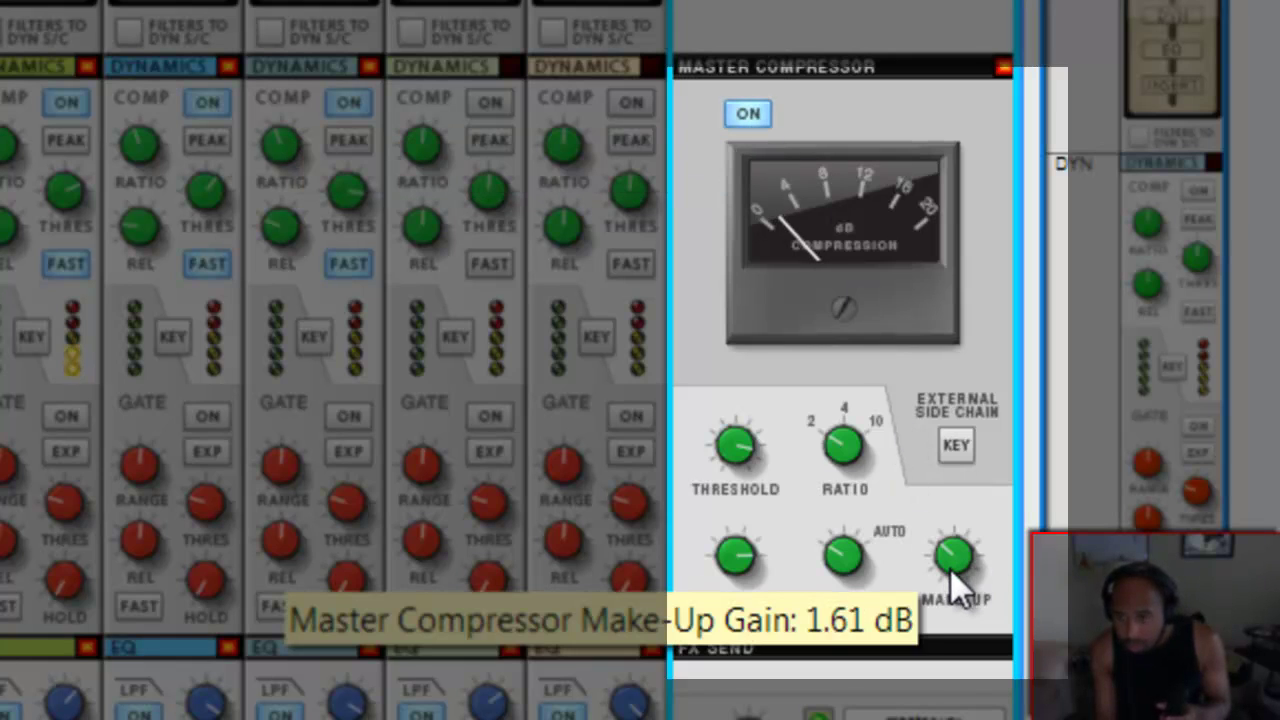
pyautogui.click(745, 112)
pyautogui.click(742, 108)
pyautogui.click(742, 108)
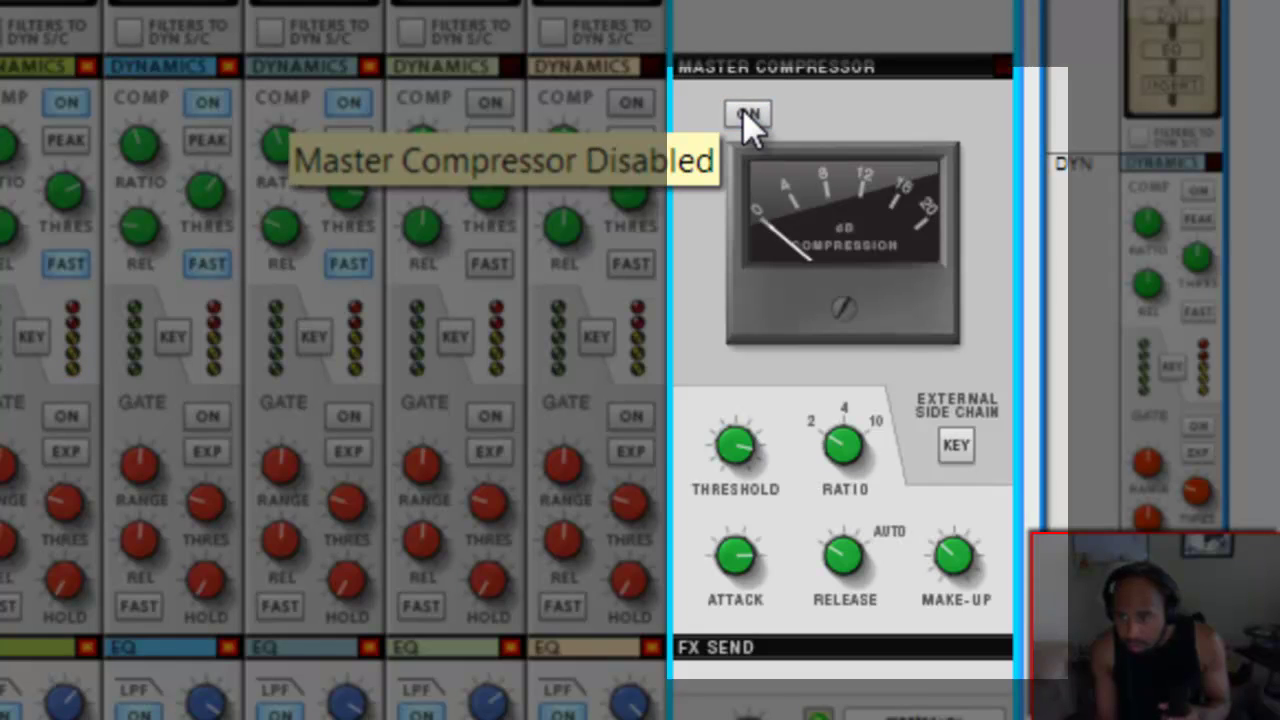
pyautogui.click(742, 108)
pyautogui.click(742, 108)
pyautogui.click(742, 108)
pyautogui.click(742, 109)
pyautogui.click(742, 109)
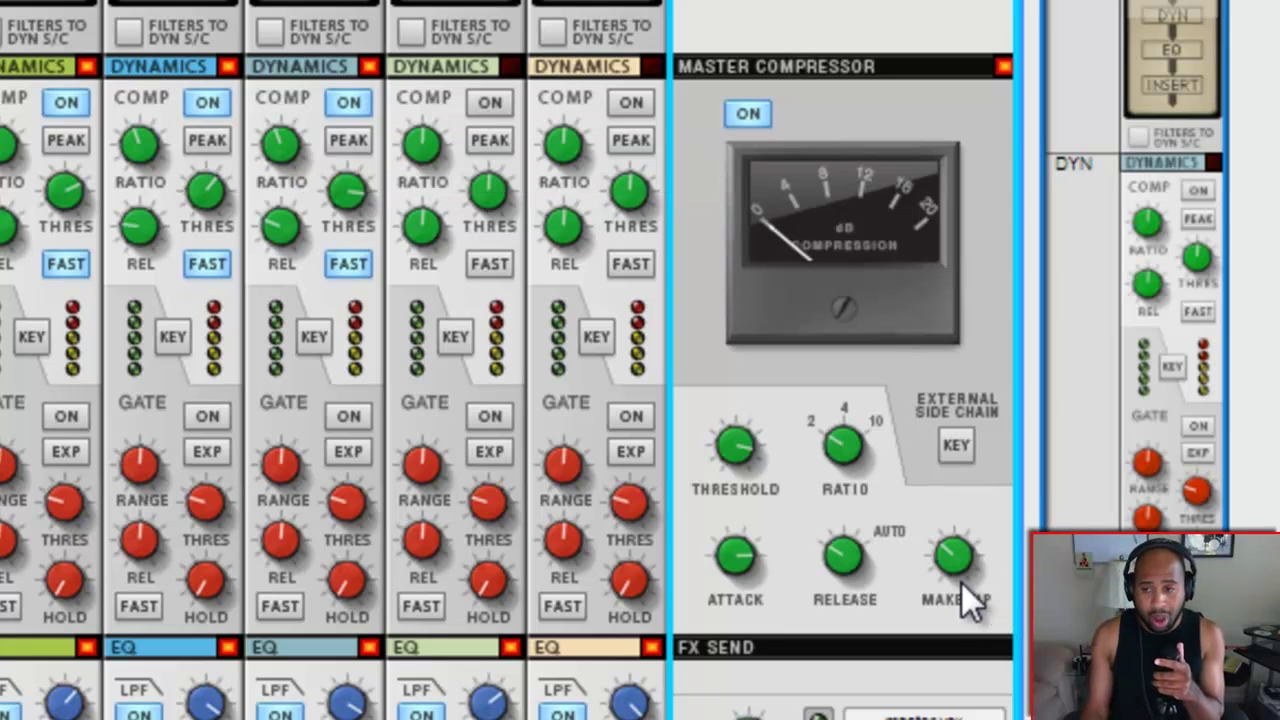
pyautogui.moveTo(960, 585)
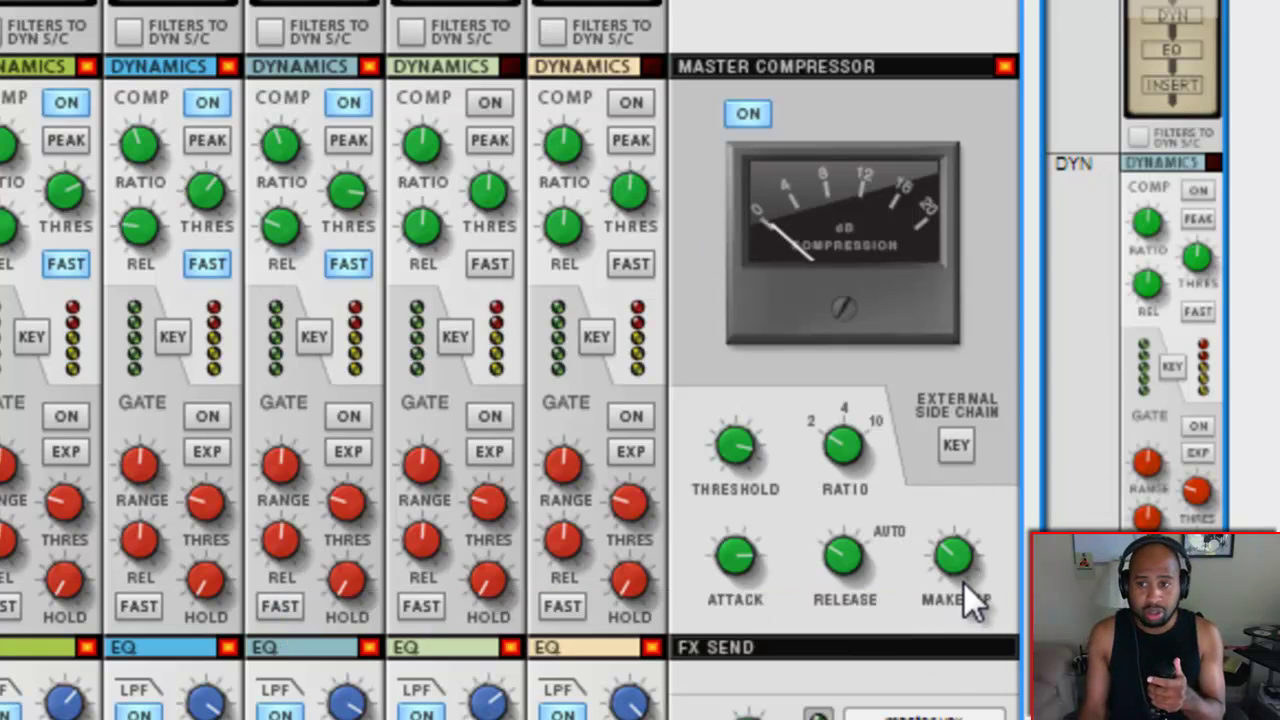
pyautogui.moveTo(963, 581)
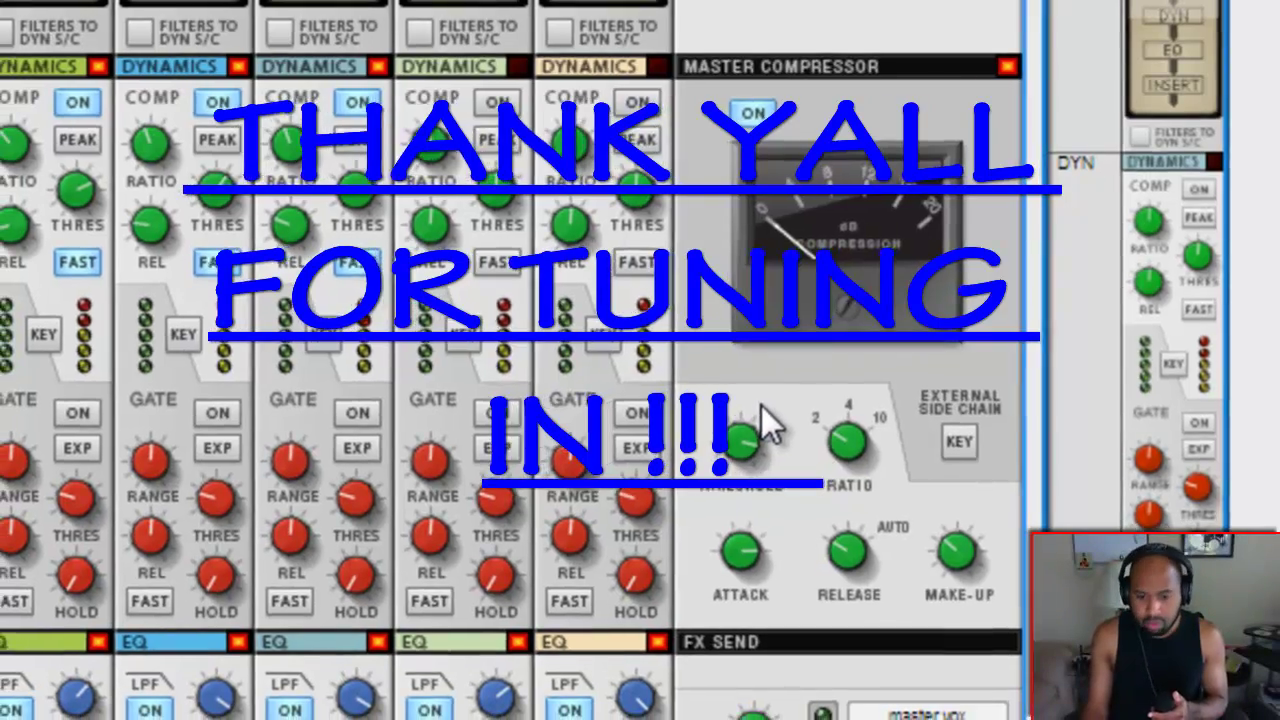
# Step: Compare the finished mix with the Master Compressor disabled and enabled several times during playback, ending with it enabled
pyautogui.scroll(-5, 826, 562)
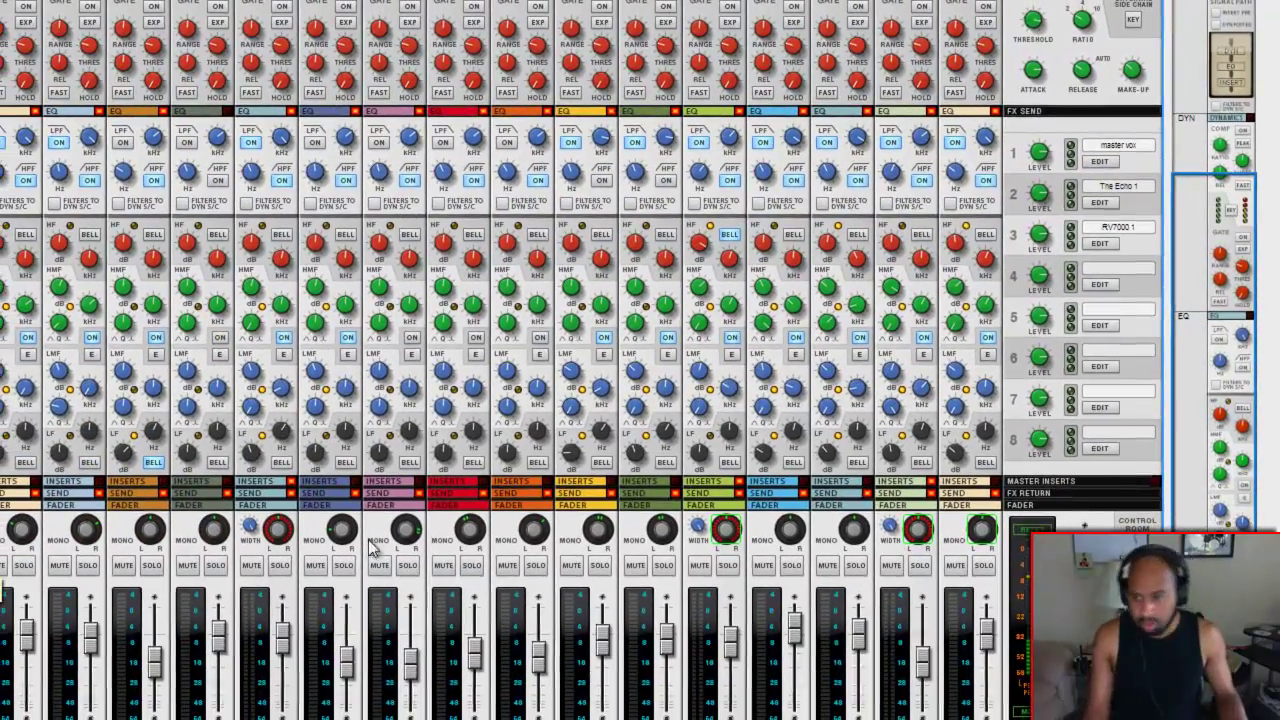
pyautogui.moveTo(1217, 421); pyautogui.dragTo(1186, 277)
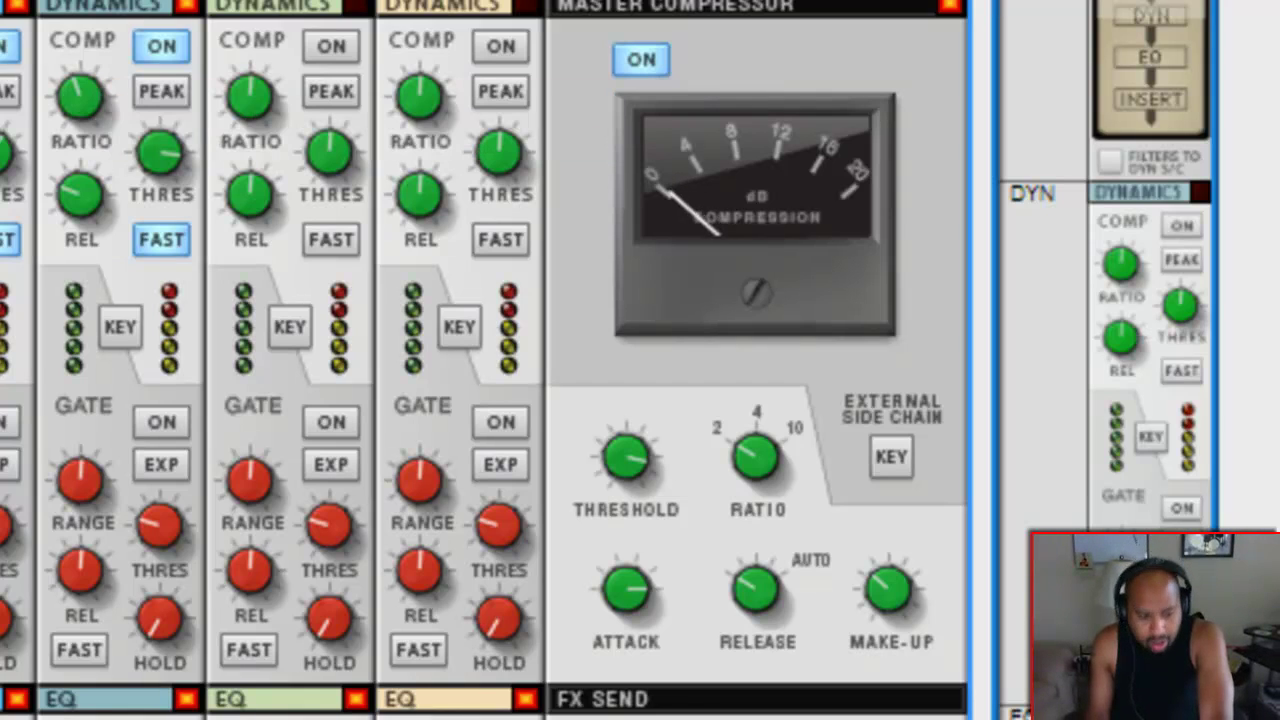
pyautogui.click(640, 62)
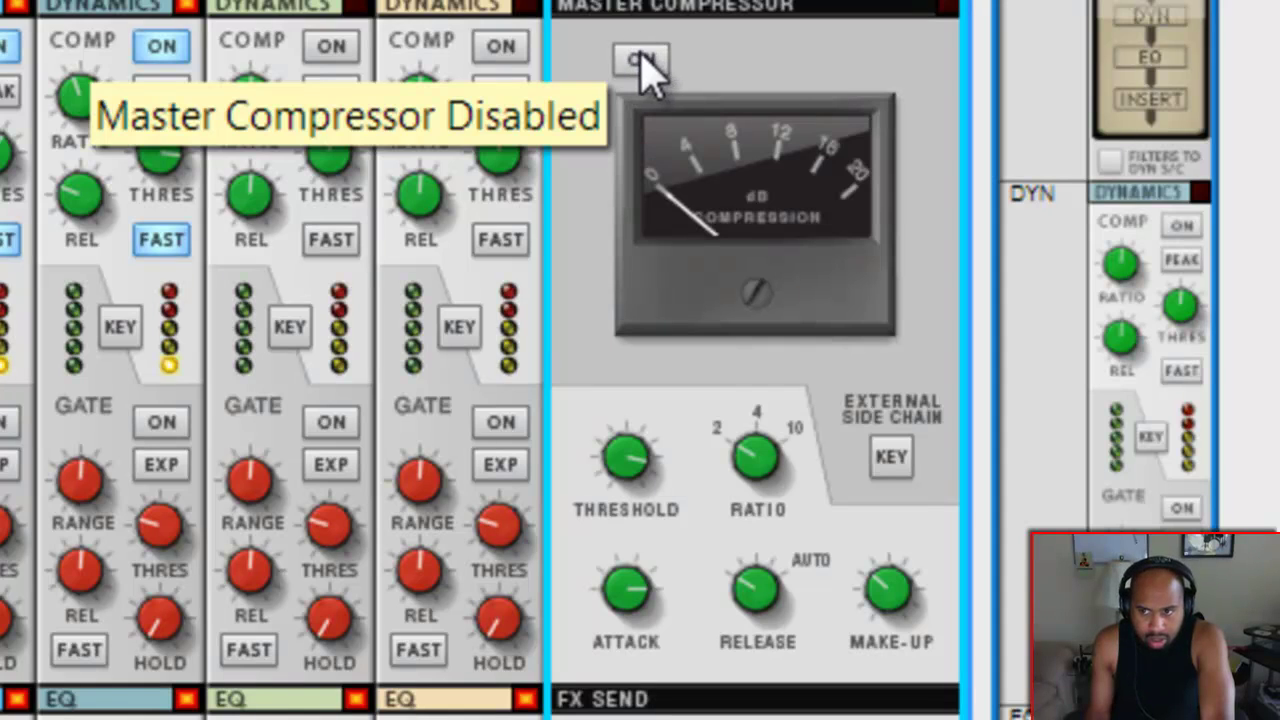
pyautogui.click(641, 62)
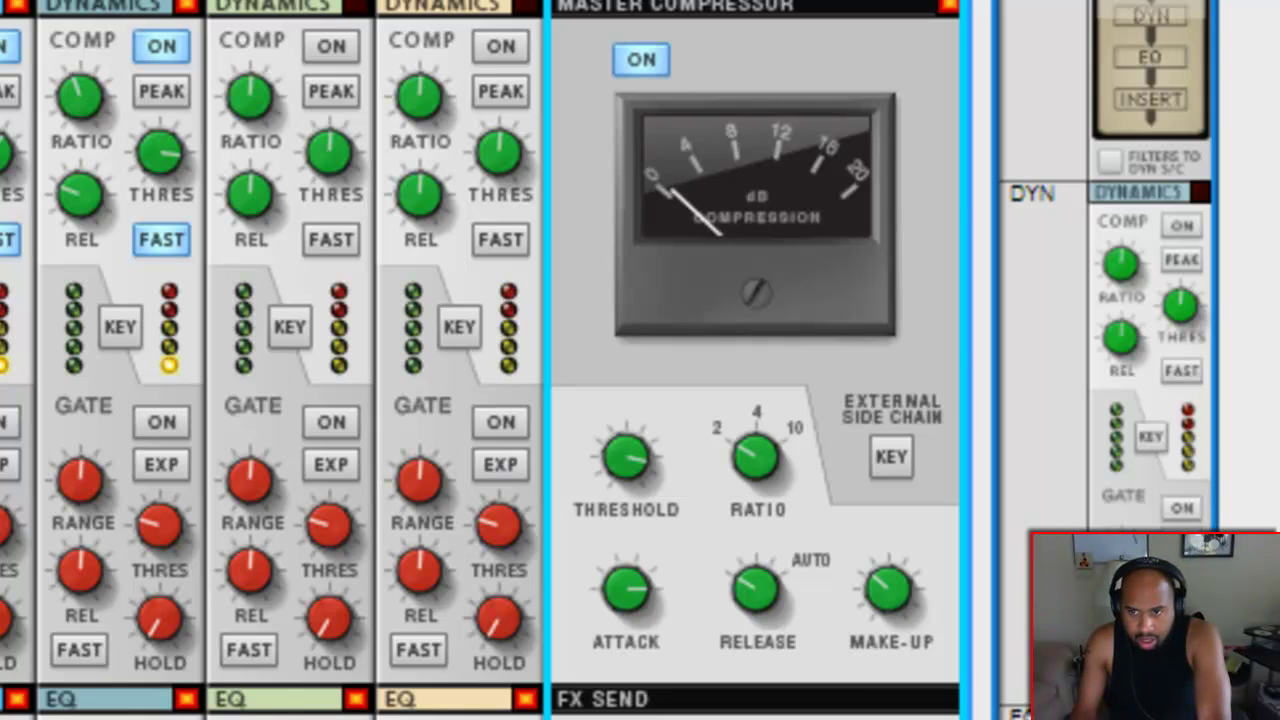
pyautogui.click(641, 62)
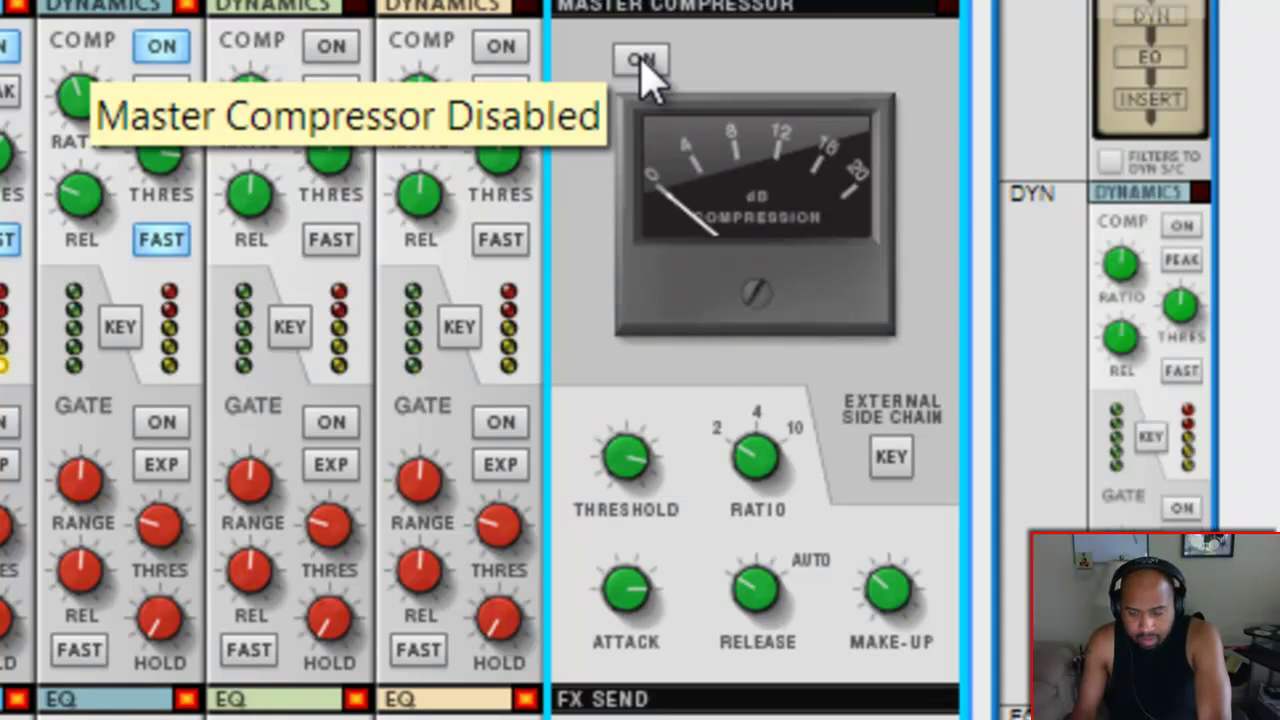
pyautogui.click(641, 62)
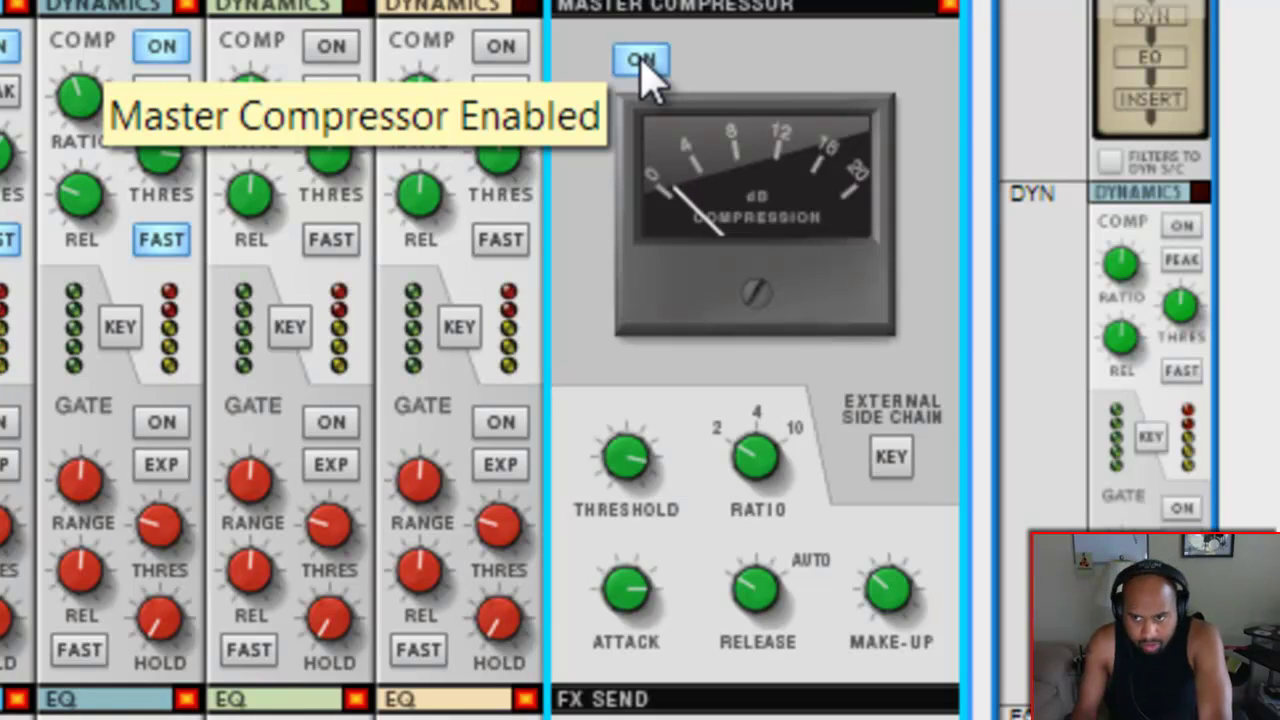
pyautogui.click(641, 62)
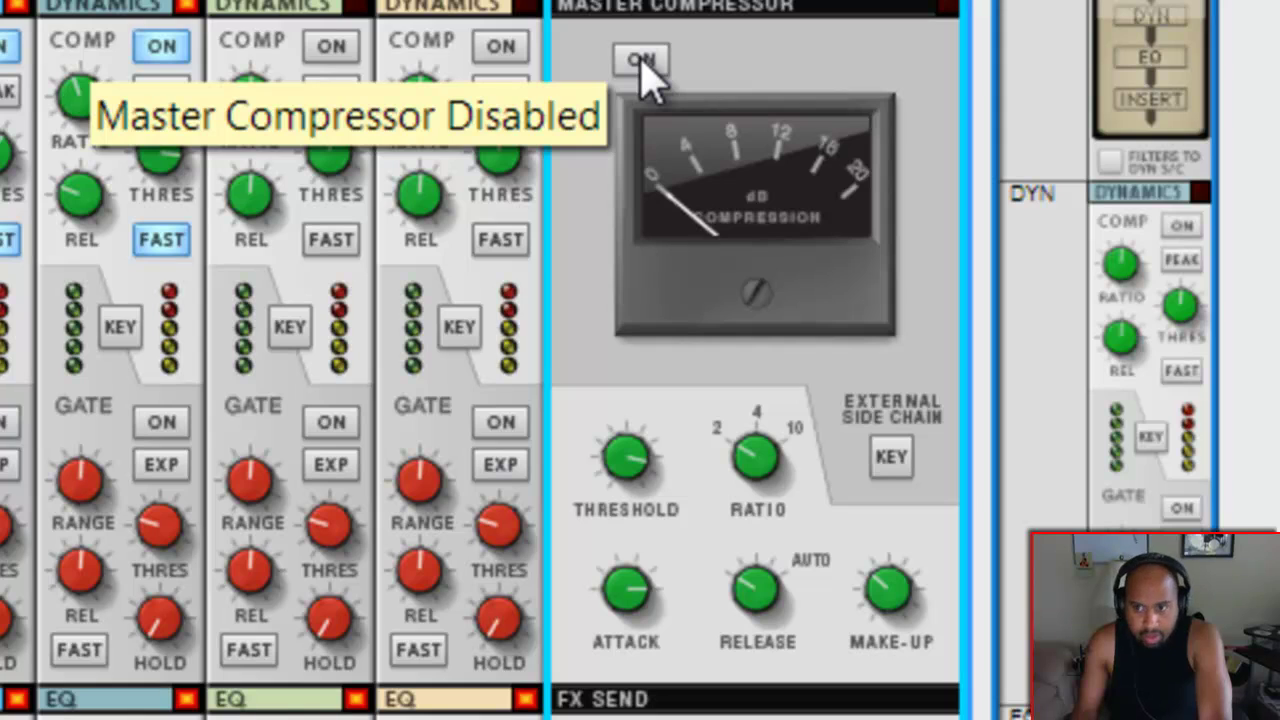
pyautogui.click(641, 62)
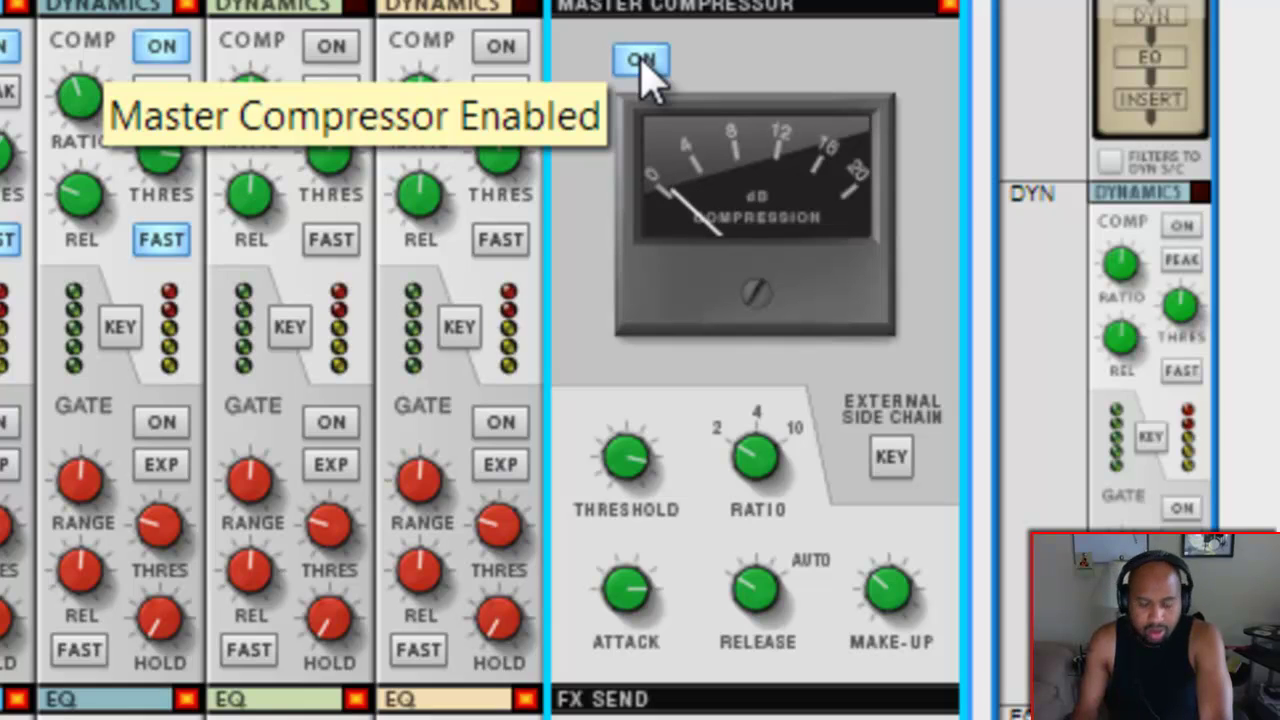
pyautogui.click(641, 62)
pyautogui.click(641, 62)
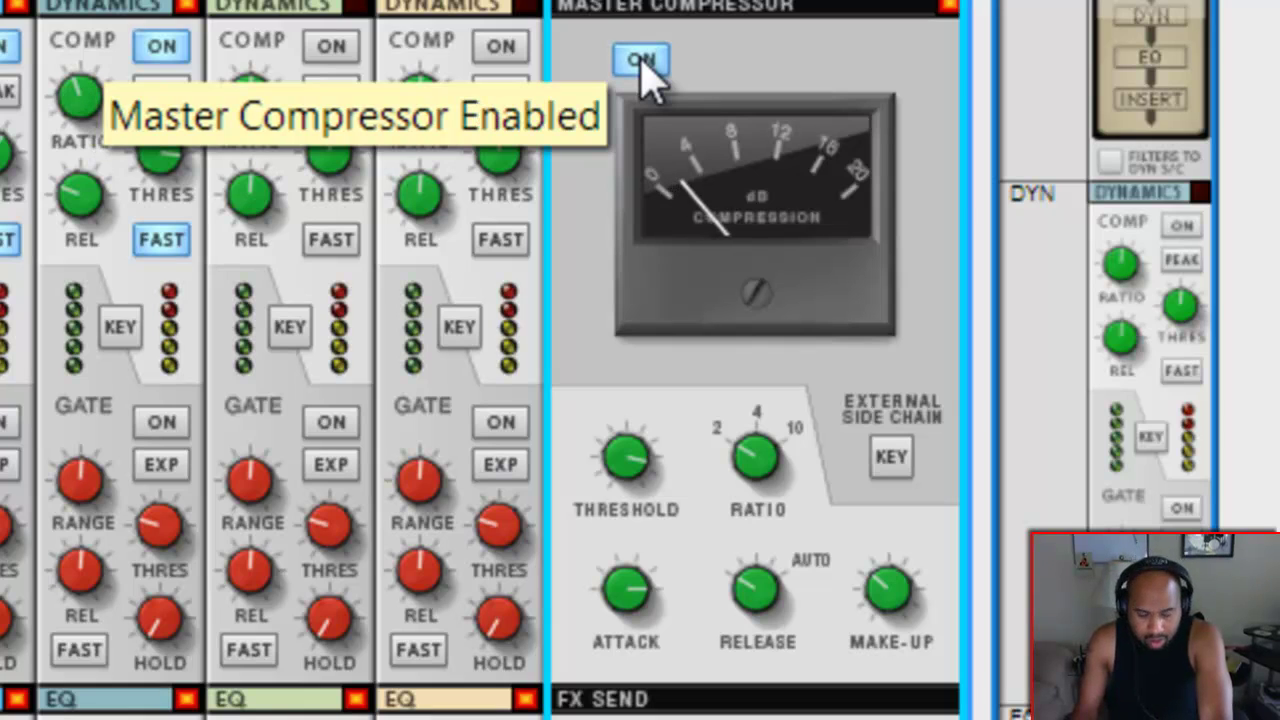